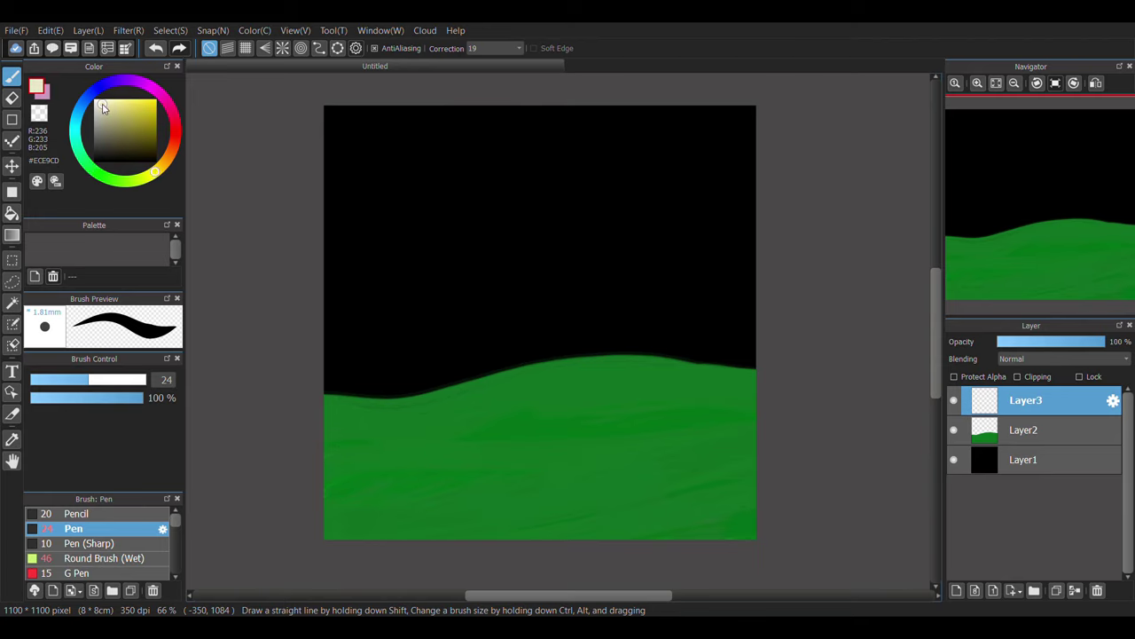
# - Paint a cream #ECE9CD creature body with two rounded lobes on the hill using the Pen, and trim its far end with the Eraser
pyautogui.moveTo(495, 366); pyautogui.dragTo(500, 366)
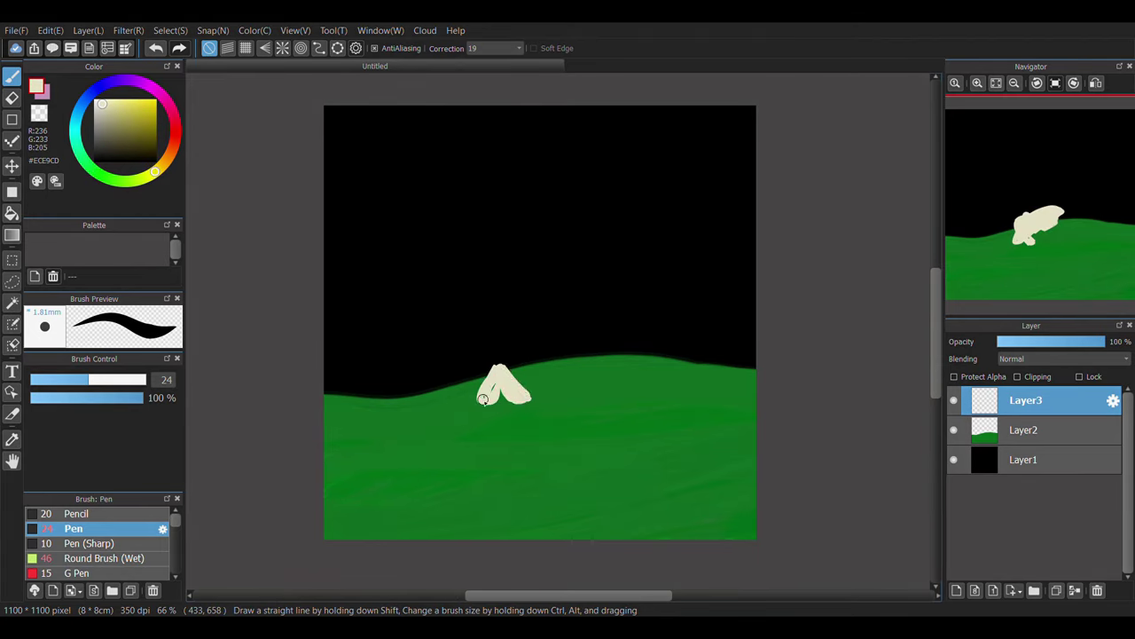
pyautogui.moveTo(511, 374); pyautogui.dragTo(528, 387)
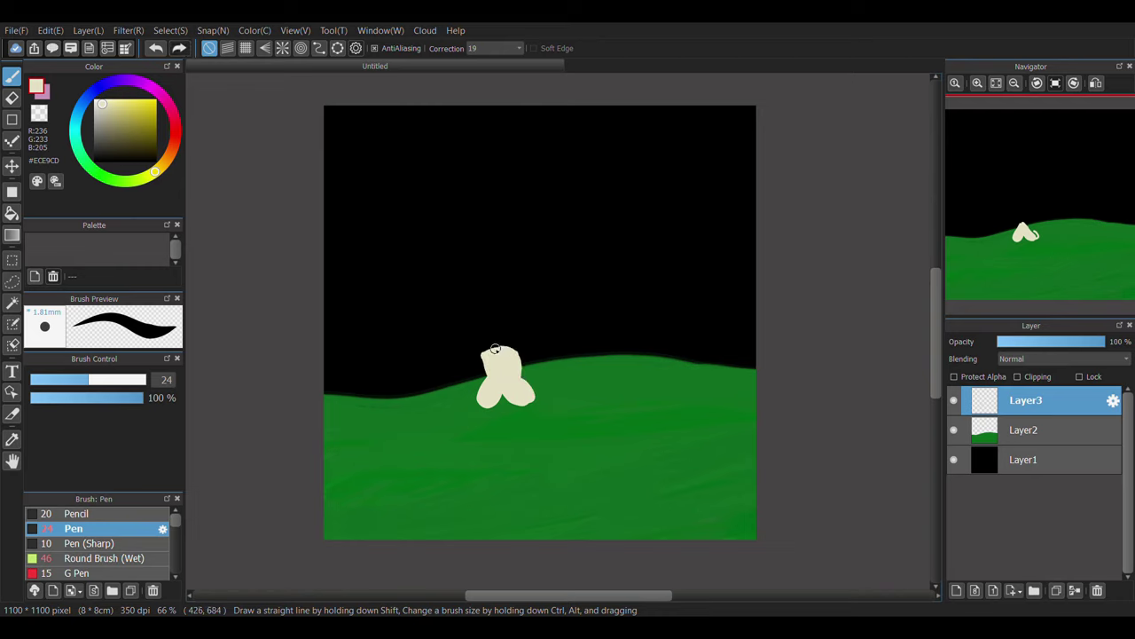
pyautogui.hotkey('ctrl', 'z')
pyautogui.moveTo(528, 360); pyautogui.dragTo(551, 363)
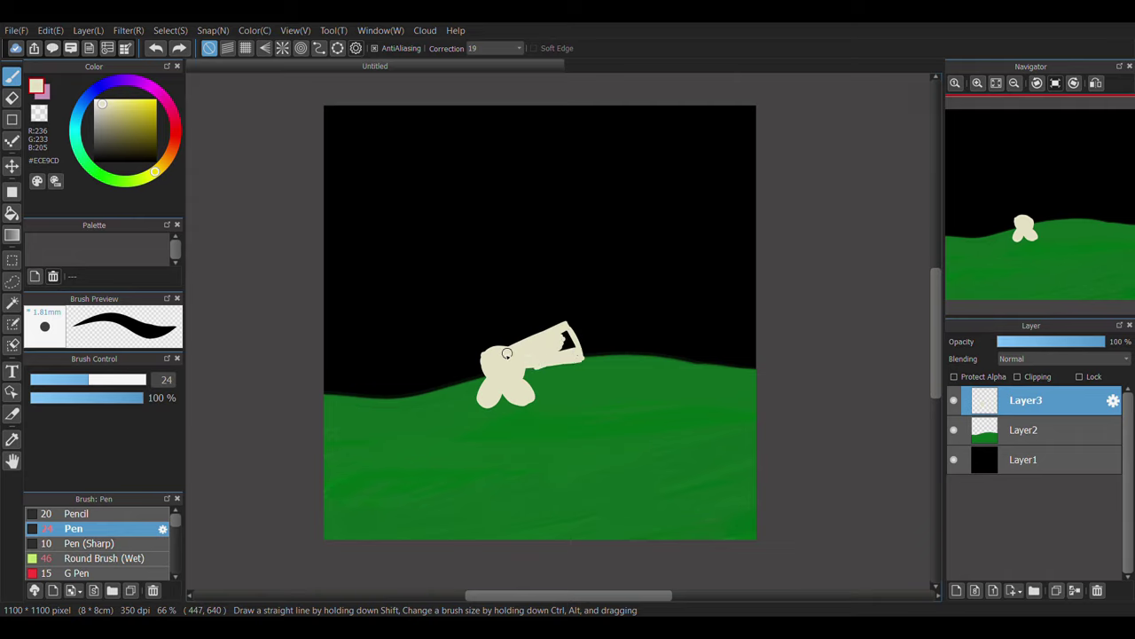
pyautogui.press('e')
pyautogui.moveTo(568, 368); pyautogui.dragTo(544, 288)
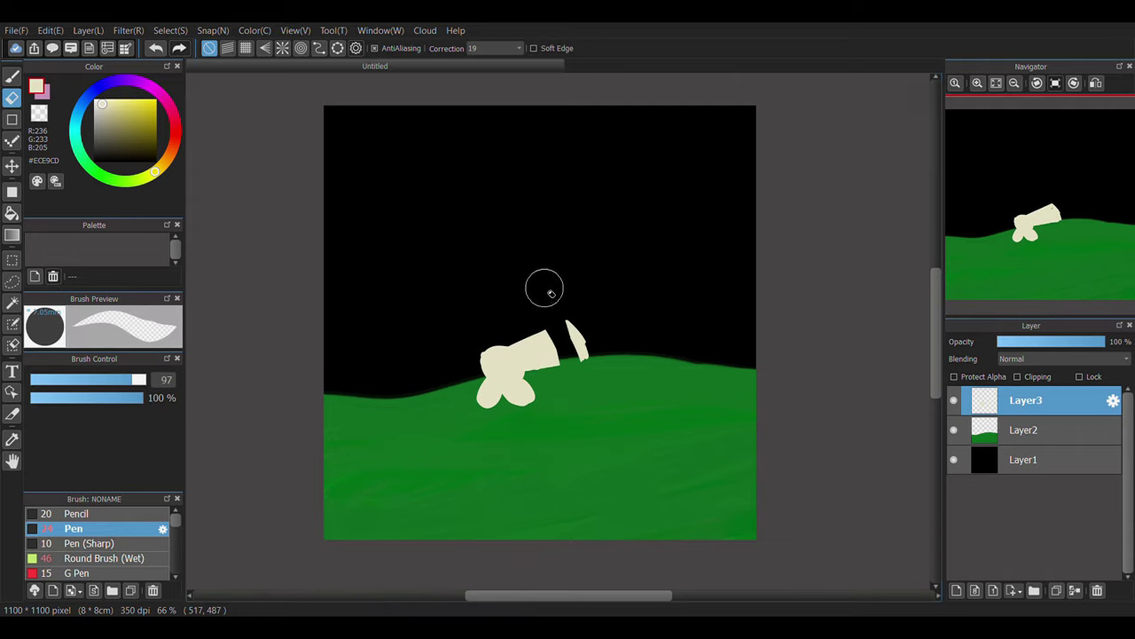
# - Add a new layer above the body and set up the Edge Pen brush with green #46921D
pyautogui.hotkey('ctrl', 'shift', 'n')
pyautogui.scroll(-5, 182, 549)
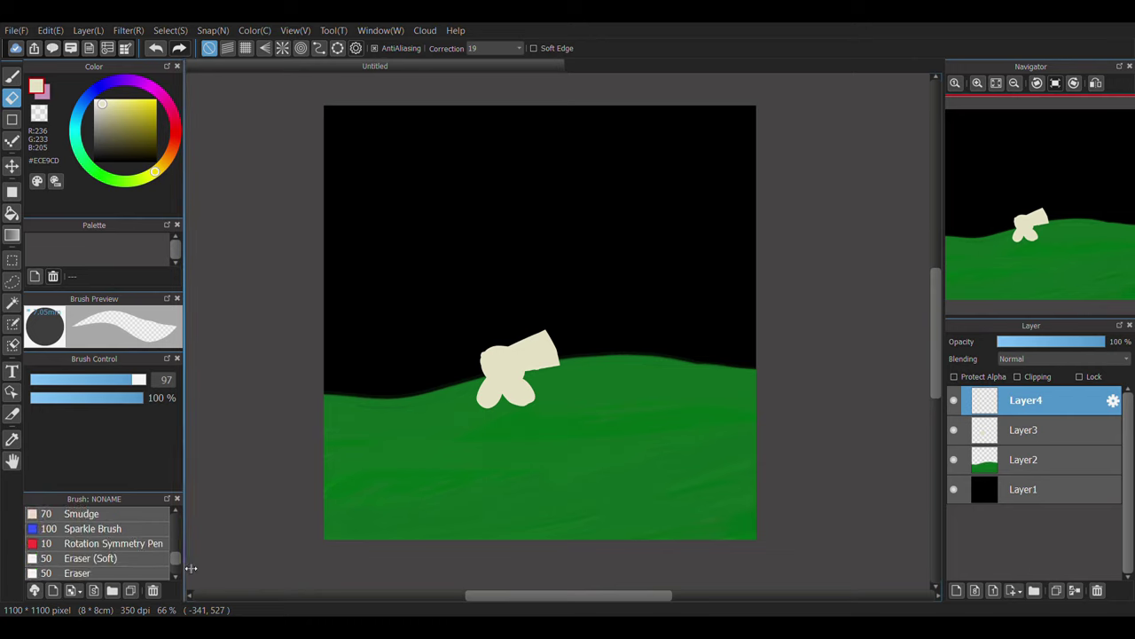
pyautogui.moveTo(182, 545); pyautogui.dragTo(181, 534)
pyautogui.click(111, 550)
pyautogui.click(47, 93)
pyautogui.click(118, 180)
pyautogui.click(145, 127)
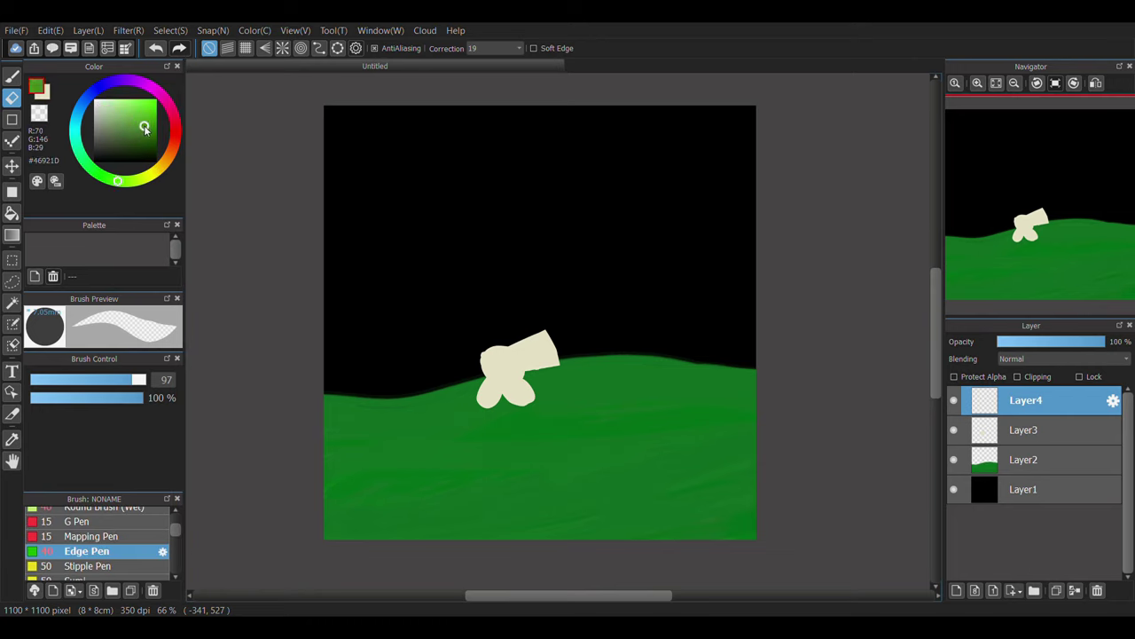
pyautogui.press('b')
# - Swap the two colours so the Edge Pen paints green with cream edges, and undo the test strokes in the sky
pyautogui.moveTo(459, 216); pyautogui.dragTo(620, 228)
pyautogui.press('x')
pyautogui.moveTo(408, 204); pyautogui.dragTo(618, 269)
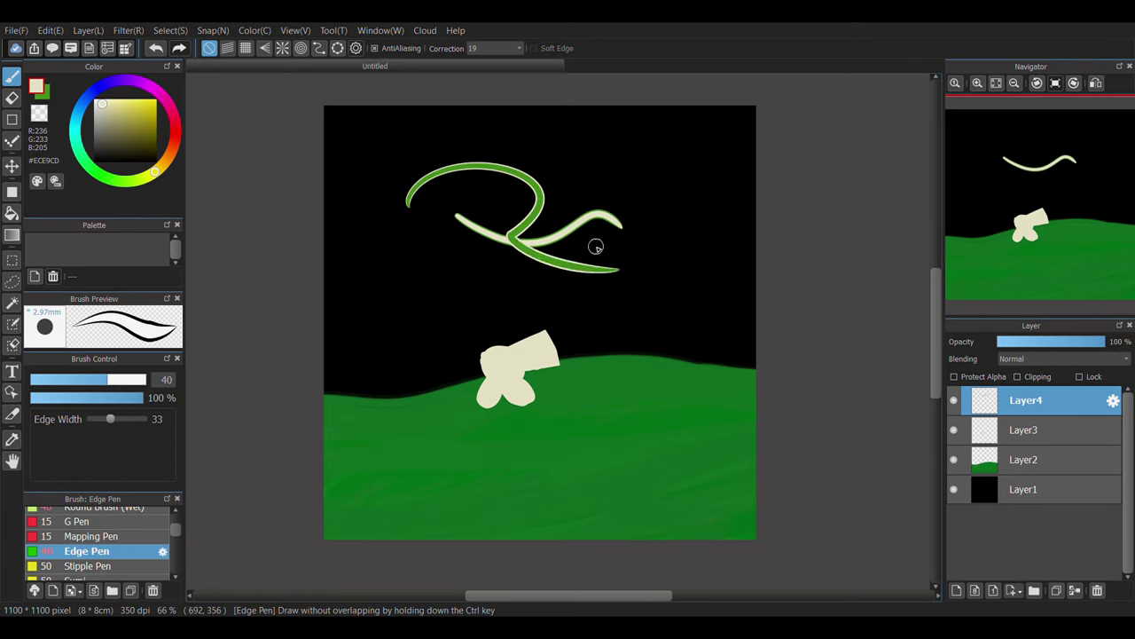
pyautogui.hotkey('ctrl', 'z')
pyautogui.hotkey('ctrl', 'z')
pyautogui.click(180, 48)
pyautogui.click(179, 48)
pyautogui.hotkey('ctrl', 'z')
pyautogui.hotkey('ctrl', 'z')
# - Draw overlapping green, cream-edged leaf spikes with the Edge Pen, fanning out around the top and sides of the cream body
pyautogui.scroll(2, 480, 355)
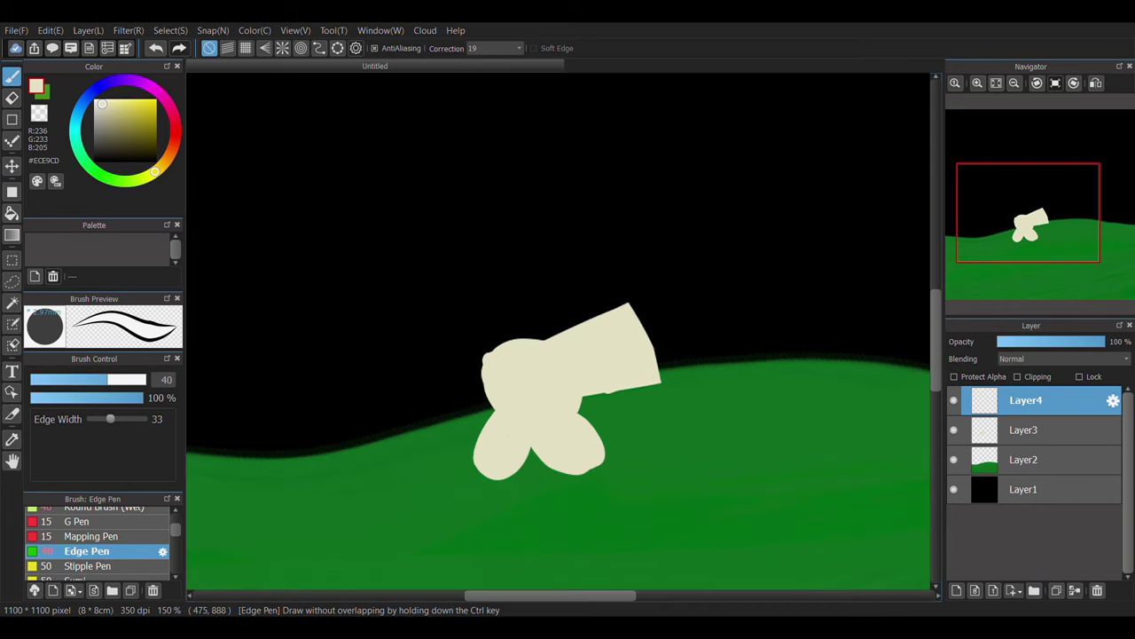
pyautogui.moveTo(447, 368); pyautogui.dragTo(445, 359)
pyautogui.moveTo(488, 384); pyautogui.dragTo(447, 345)
pyautogui.moveTo(485, 370)
pyautogui.mouseDown()
pyautogui.moveTo(460, 327)
pyautogui.moveTo(481, 306)
pyautogui.mouseUp()
pyautogui.moveTo(500, 345); pyautogui.dragTo(502, 308)
pyautogui.moveTo(511, 344); pyautogui.dragTo(522, 306)
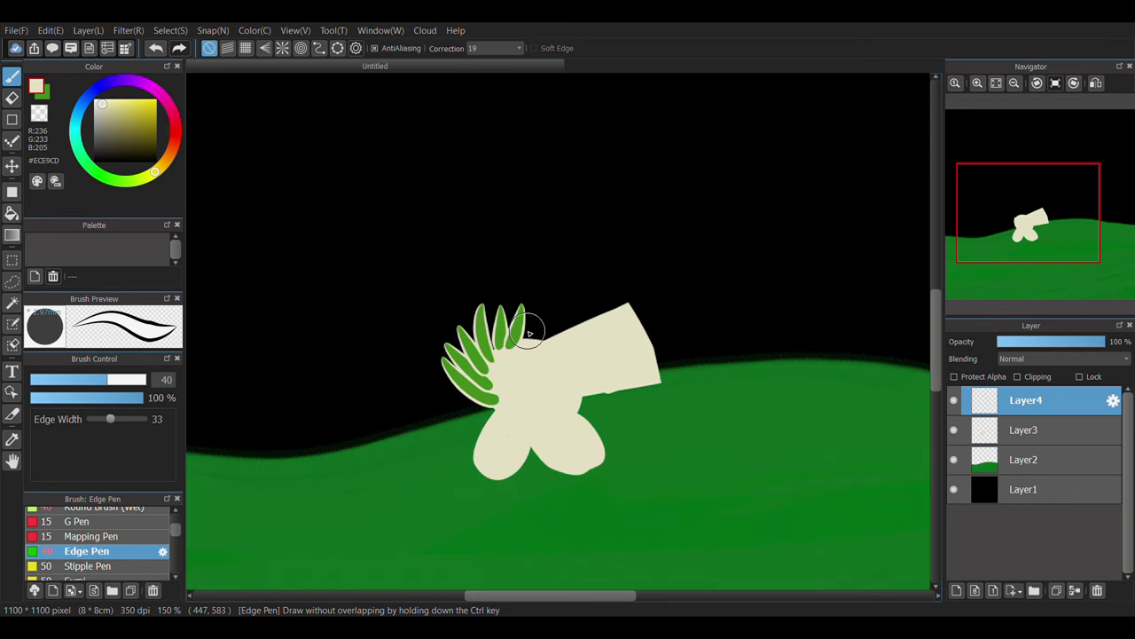
pyautogui.moveTo(557, 351)
pyautogui.mouseDown()
pyautogui.moveTo(604, 333)
pyautogui.moveTo(572, 374)
pyautogui.moveTo(648, 395)
pyautogui.mouseUp()
pyautogui.moveTo(577, 350)
pyautogui.mouseDown()
pyautogui.moveTo(647, 321)
pyautogui.moveTo(612, 292)
pyautogui.mouseUp()
pyautogui.moveTo(552, 339)
pyautogui.mouseDown()
pyautogui.moveTo(575, 284)
pyautogui.moveTo(543, 270)
pyautogui.mouseUp()
pyautogui.moveTo(498, 344); pyautogui.dragTo(501, 275)
pyautogui.moveTo(472, 339); pyautogui.dragTo(429, 318)
pyautogui.moveTo(479, 368); pyautogui.dragTo(408, 344)
pyautogui.moveTo(475, 350)
pyautogui.mouseDown()
pyautogui.moveTo(428, 318)
pyautogui.moveTo(461, 286)
pyautogui.mouseUp()
pyautogui.moveTo(493, 346)
pyautogui.mouseDown()
pyautogui.moveTo(484, 276)
pyautogui.moveTo(508, 270)
pyautogui.mouseUp()
pyautogui.moveTo(523, 337); pyautogui.dragTo(530, 268)
pyautogui.moveTo(542, 333); pyautogui.dragTo(563, 297)
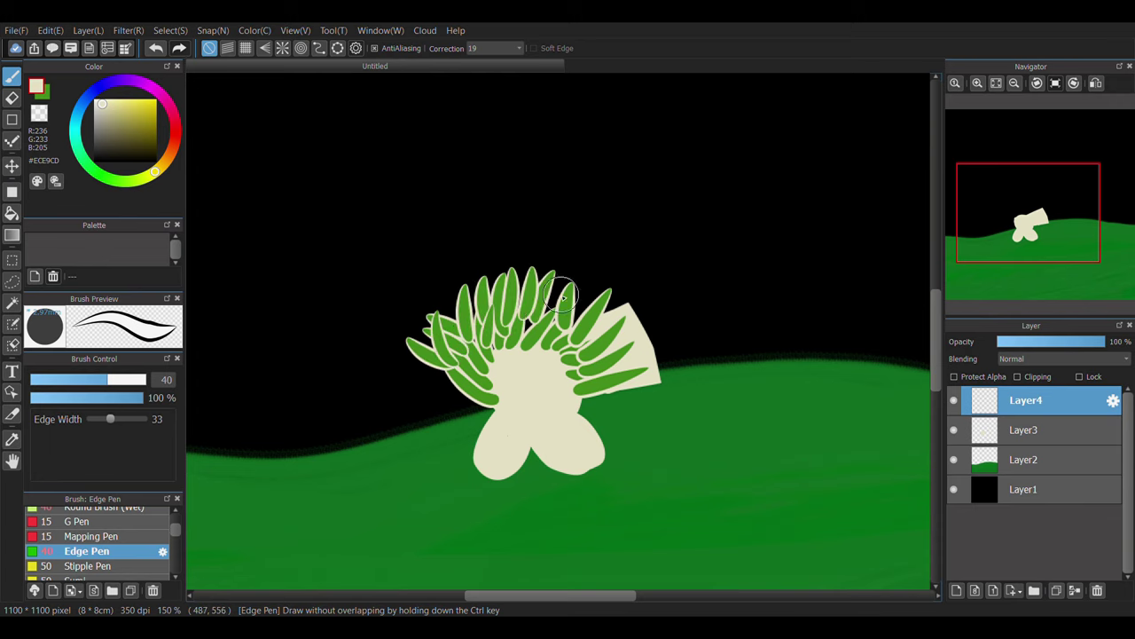
pyautogui.moveTo(575, 345)
pyautogui.mouseDown()
pyautogui.moveTo(579, 285)
pyautogui.moveTo(601, 305)
pyautogui.moveTo(643, 282)
pyautogui.mouseUp()
pyautogui.moveTo(590, 353)
pyautogui.mouseDown()
pyautogui.moveTo(666, 303)
pyautogui.moveTo(679, 317)
pyautogui.mouseUp()
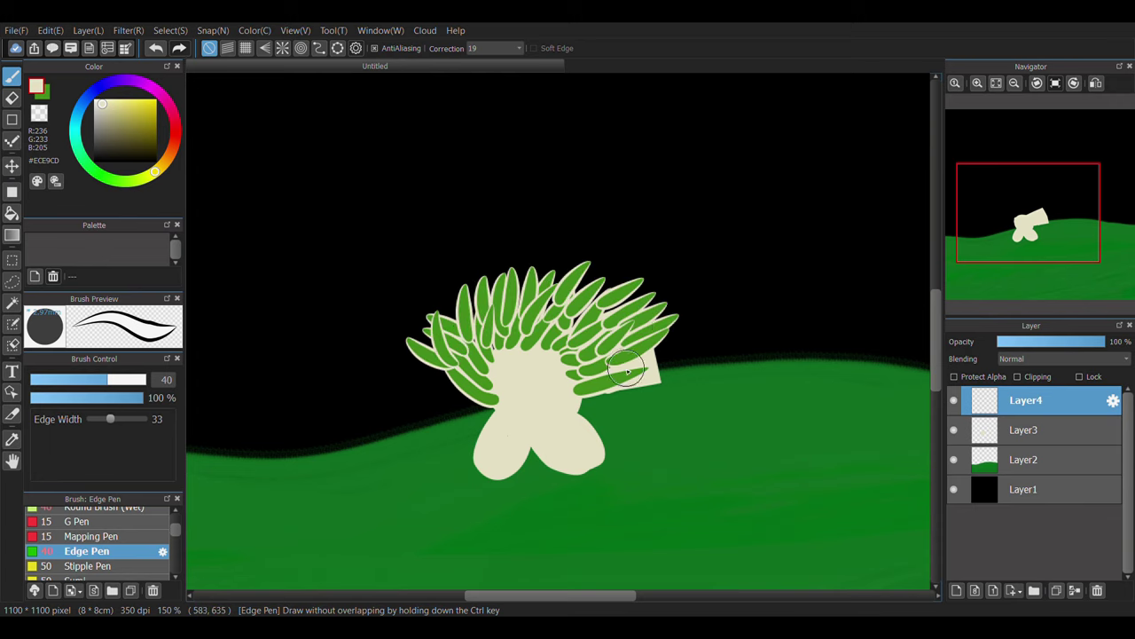
pyautogui.moveTo(596, 373); pyautogui.dragTo(652, 366)
pyautogui.moveTo(575, 406); pyautogui.dragTo(614, 390)
pyautogui.moveTo(578, 395); pyautogui.dragTo(615, 379)
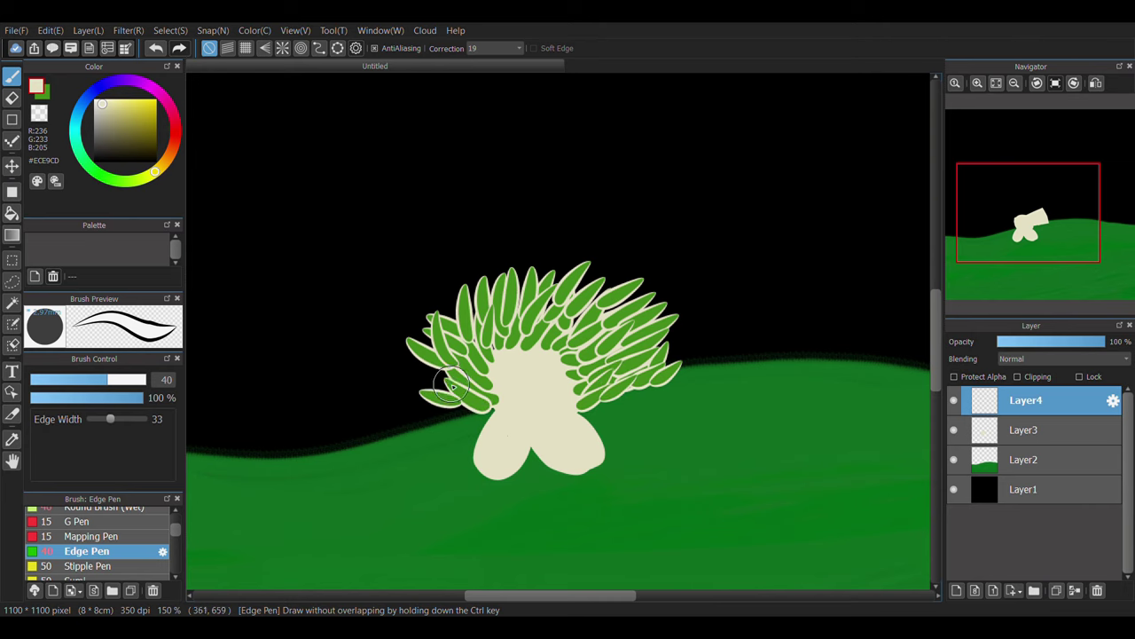
# - Add an outer row of green leaf spikes all around the fan to make it fuller and wider
pyautogui.moveTo(479, 395); pyautogui.dragTo(424, 388)
pyautogui.moveTo(474, 346); pyautogui.dragTo(440, 301)
pyautogui.moveTo(510, 306); pyautogui.dragTo(515, 253)
pyautogui.moveTo(541, 306)
pyautogui.mouseDown()
pyautogui.moveTo(506, 274)
pyautogui.moveTo(550, 255)
pyautogui.moveTo(590, 248)
pyautogui.mouseUp()
pyautogui.moveTo(603, 306)
pyautogui.mouseDown()
pyautogui.moveTo(625, 266)
pyautogui.moveTo(661, 275)
pyautogui.mouseUp()
pyautogui.moveTo(648, 355)
pyautogui.mouseDown()
pyautogui.moveTo(688, 328)
pyautogui.moveTo(696, 351)
pyautogui.mouseUp()
pyautogui.moveTo(612, 311)
pyautogui.mouseDown()
pyautogui.moveTo(643, 293)
pyautogui.moveTo(644, 271)
pyautogui.mouseUp()
pyautogui.moveTo(568, 297); pyautogui.dragTo(568, 238)
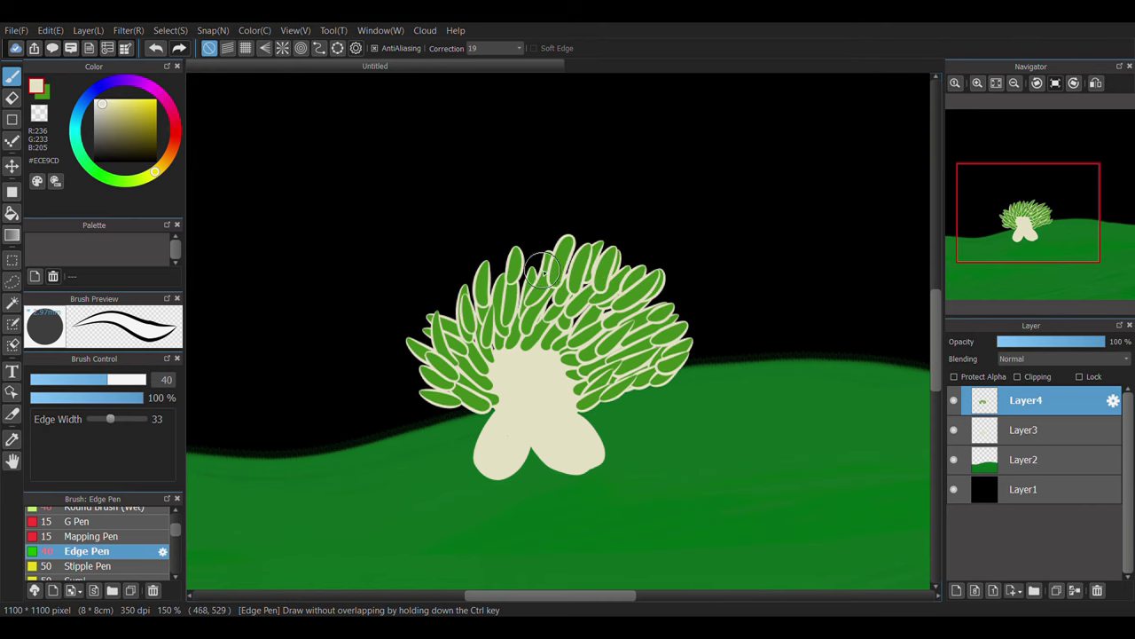
pyautogui.moveTo(524, 293); pyautogui.dragTo(539, 235)
pyautogui.moveTo(497, 300)
pyautogui.mouseDown()
pyautogui.moveTo(483, 241)
pyautogui.moveTo(448, 262)
pyautogui.mouseUp()
pyautogui.moveTo(457, 333); pyautogui.dragTo(417, 302)
pyautogui.moveTo(444, 359); pyautogui.dragTo(399, 341)
pyautogui.moveTo(409, 384)
pyautogui.mouseDown()
pyautogui.moveTo(475, 397)
pyautogui.moveTo(460, 409)
pyautogui.mouseUp()
pyautogui.moveTo(626, 391); pyautogui.dragTo(675, 379)
pyautogui.moveTo(670, 371)
pyautogui.mouseDown()
pyautogui.moveTo(703, 351)
pyautogui.moveTo(699, 323)
pyautogui.mouseUp()
pyautogui.moveTo(670, 322); pyautogui.dragTo(690, 298)
pyautogui.moveTo(654, 310); pyautogui.dragTo(674, 277)
# - Erase the lower ends of the body's two lobes on Layer3, and switch to the Round Brush (Wet)
pyautogui.click(984, 432)
pyautogui.click(12, 99)
pyautogui.moveTo(440, 455)
pyautogui.mouseDown()
pyautogui.moveTo(497, 493)
pyautogui.moveTo(471, 456)
pyautogui.moveTo(548, 464)
pyautogui.moveTo(533, 443)
pyautogui.moveTo(646, 416)
pyautogui.mouseUp()
pyautogui.moveTo(177, 529)
pyautogui.mouseDown()
pyautogui.moveTo(178, 549)
pyautogui.moveTo(176, 516)
pyautogui.mouseUp()
pyautogui.click(110, 558)
pyautogui.click(14, 78)
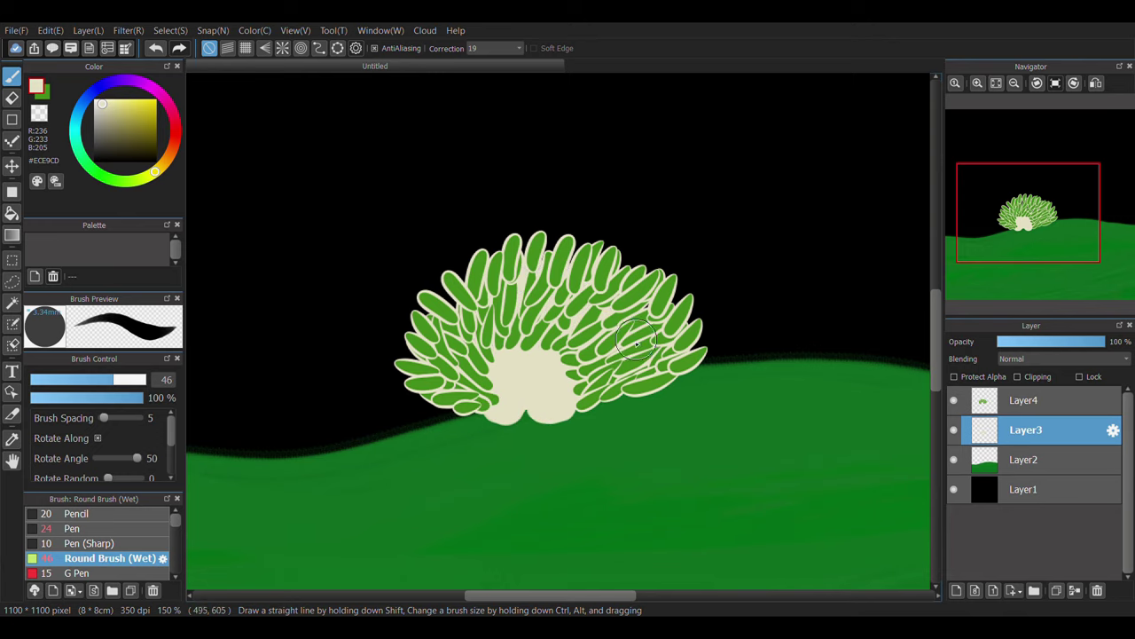
# - Soften the outer spikes on Layer4 with the Blur brush, and add an empty layer above it
pyautogui.click(1029, 400)
pyautogui.scroll(-5, 133, 541)
pyautogui.click(132, 550)
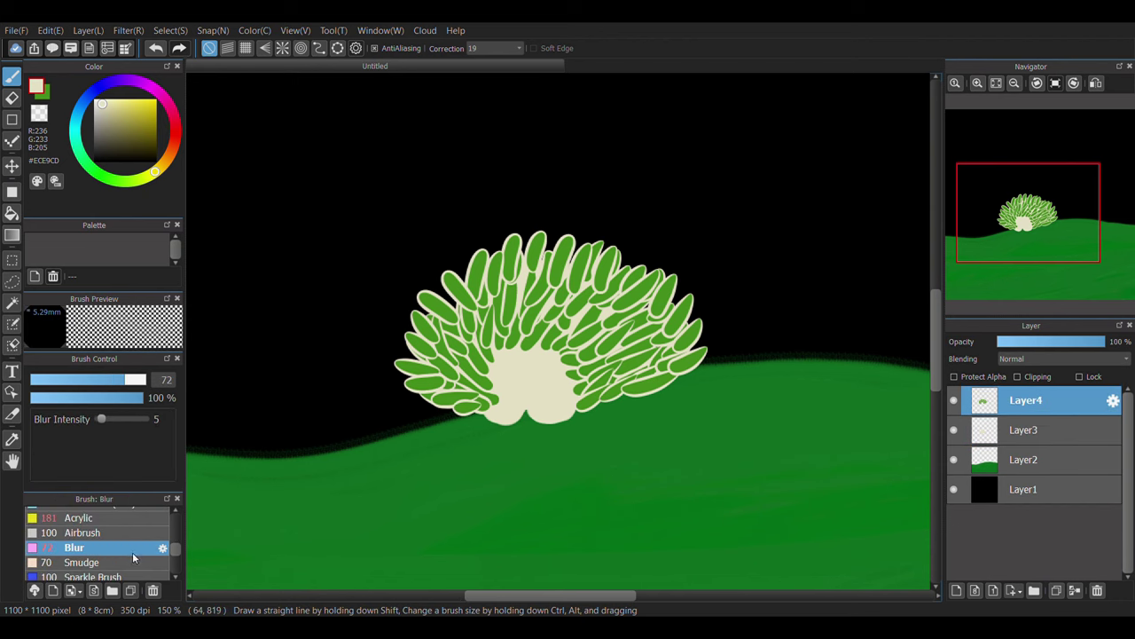
pyautogui.moveTo(532, 257)
pyautogui.mouseDown()
pyautogui.moveTo(660, 278)
pyautogui.moveTo(666, 300)
pyautogui.moveTo(431, 274)
pyautogui.moveTo(412, 310)
pyautogui.moveTo(637, 296)
pyautogui.moveTo(570, 277)
pyautogui.moveTo(618, 275)
pyautogui.mouseUp()
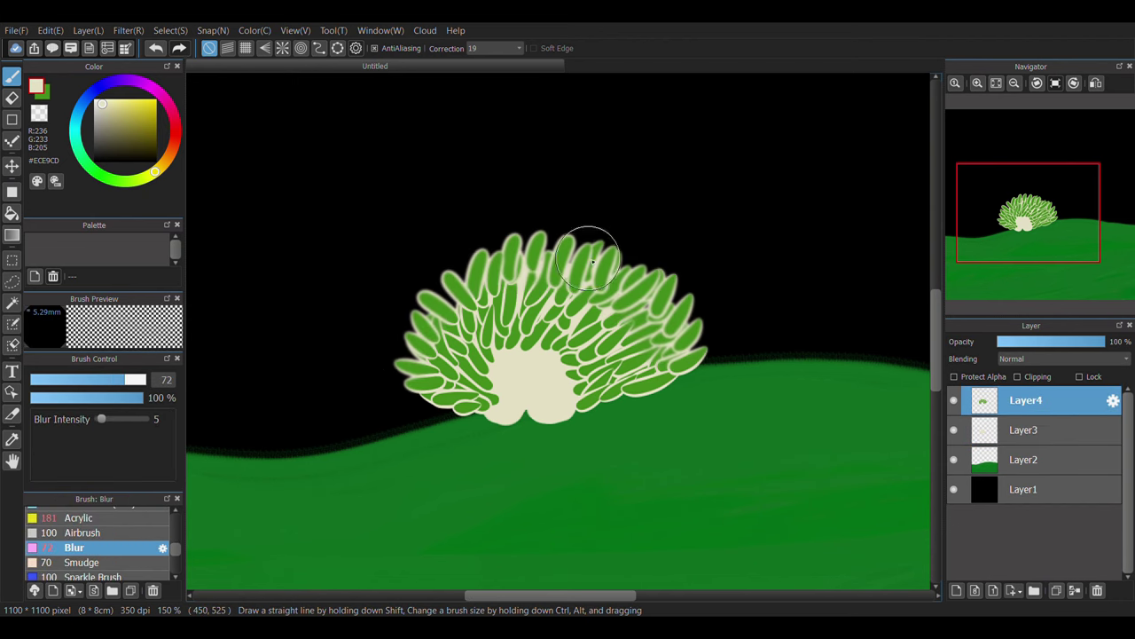
pyautogui.hotkey('ctrl', 'shift', 'n')
pyautogui.scroll(1, 150, 536)
pyautogui.scroll(-1, 150, 536)
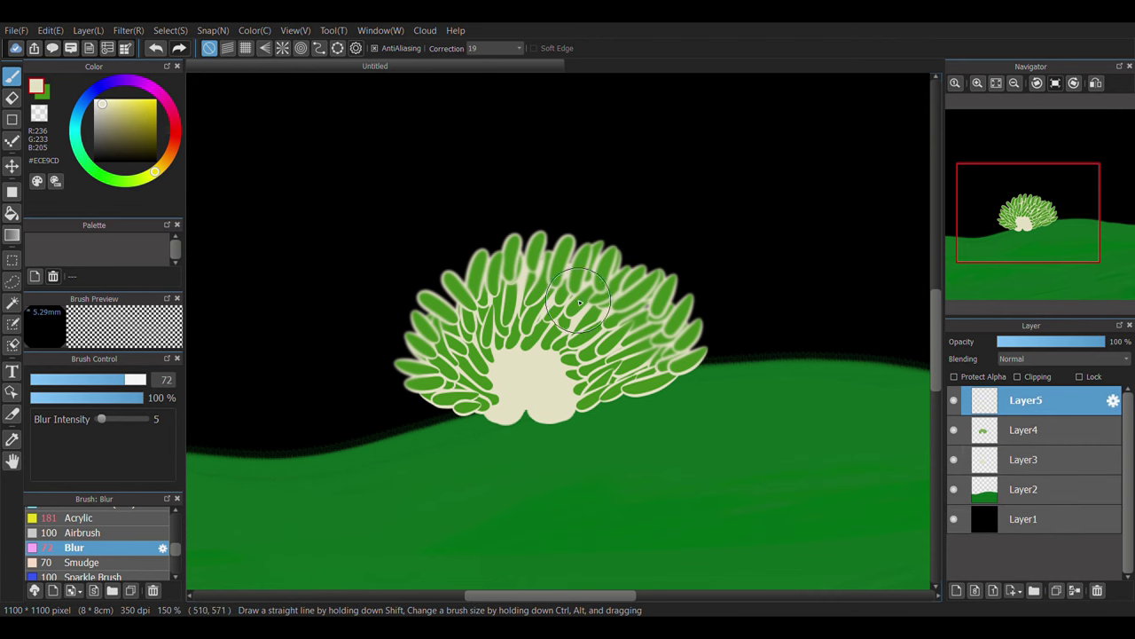
pyautogui.click(1029, 429)
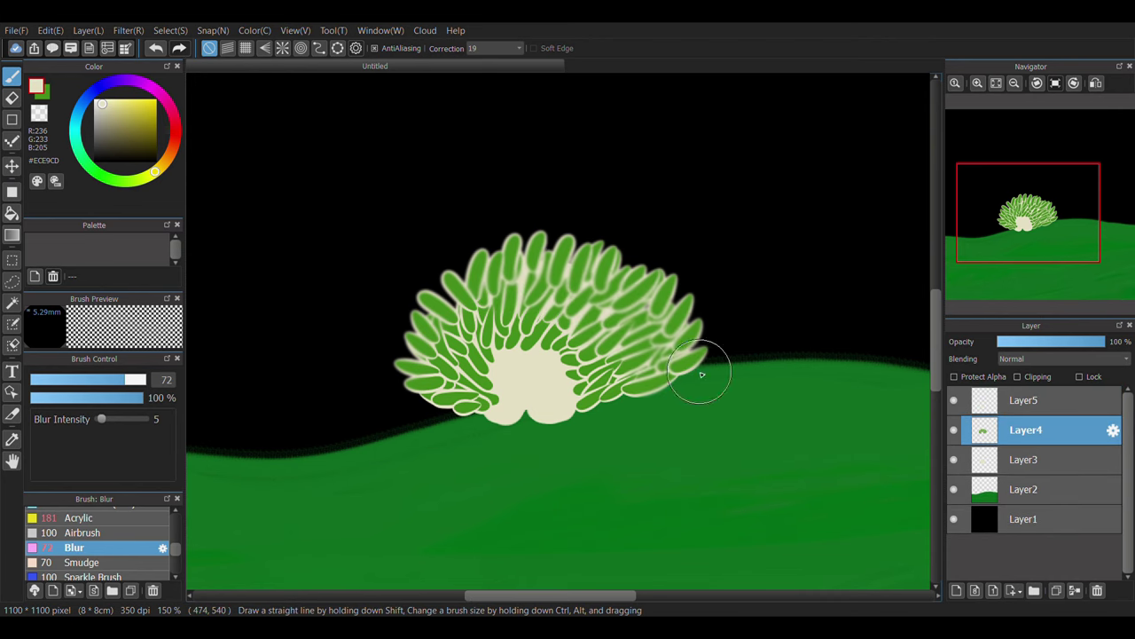
# - Draw a sharp front set of green, cream-edged spikes around the body on Layer5 with the Edge Pen
pyautogui.click(1044, 406)
pyautogui.scroll(-3, 133, 545)
pyautogui.click(89, 563)
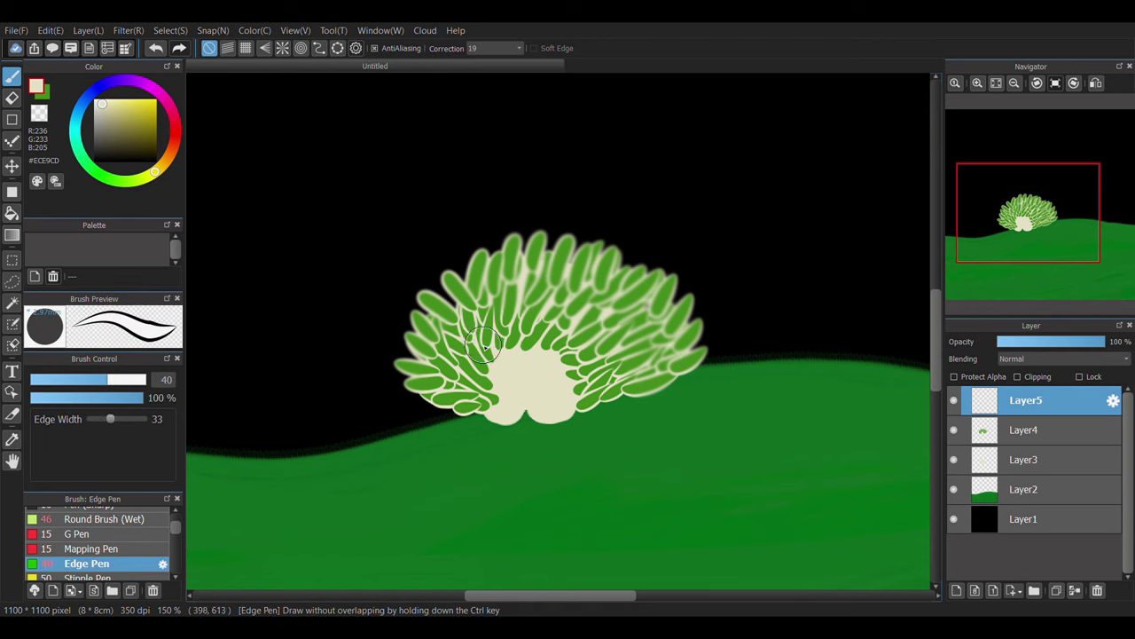
pyautogui.moveTo(505, 318)
pyautogui.mouseDown()
pyautogui.moveTo(536, 293)
pyautogui.moveTo(576, 283)
pyautogui.moveTo(585, 329)
pyautogui.moveTo(612, 363)
pyautogui.moveTo(636, 288)
pyautogui.moveTo(641, 324)
pyautogui.mouseUp()
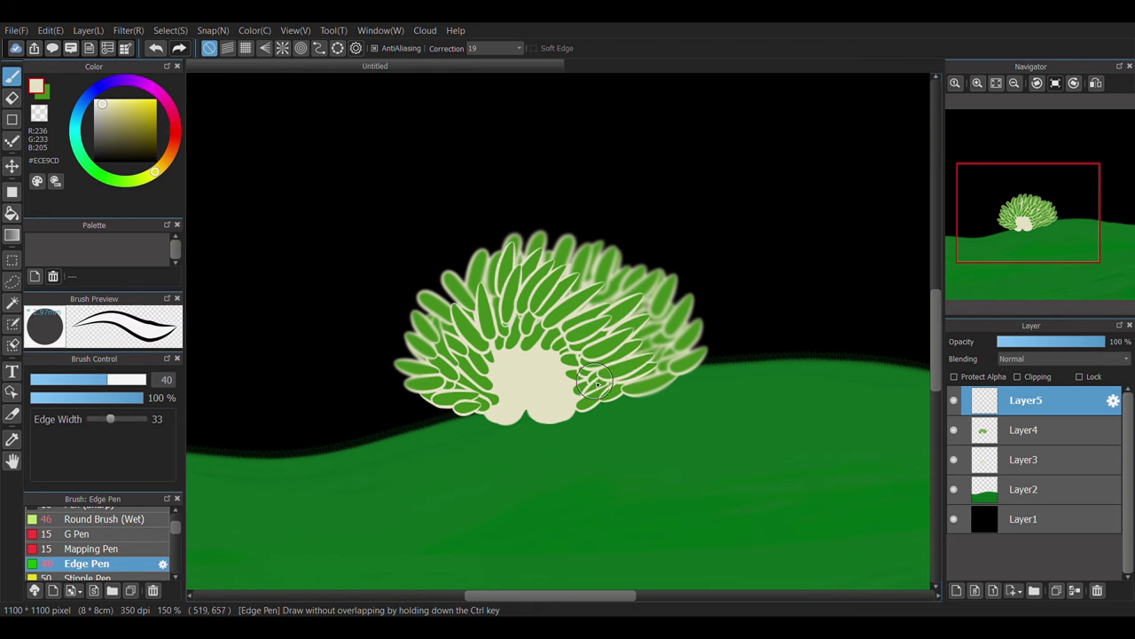
pyautogui.moveTo(596, 383); pyautogui.dragTo(435, 382)
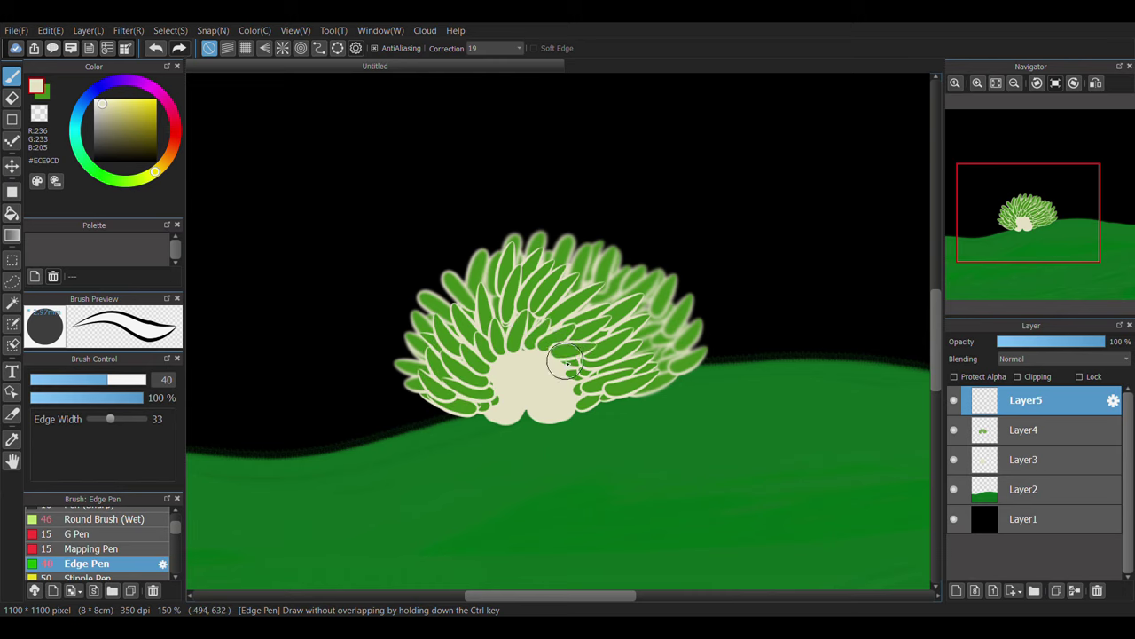
pyautogui.moveTo(569, 362); pyautogui.dragTo(612, 380)
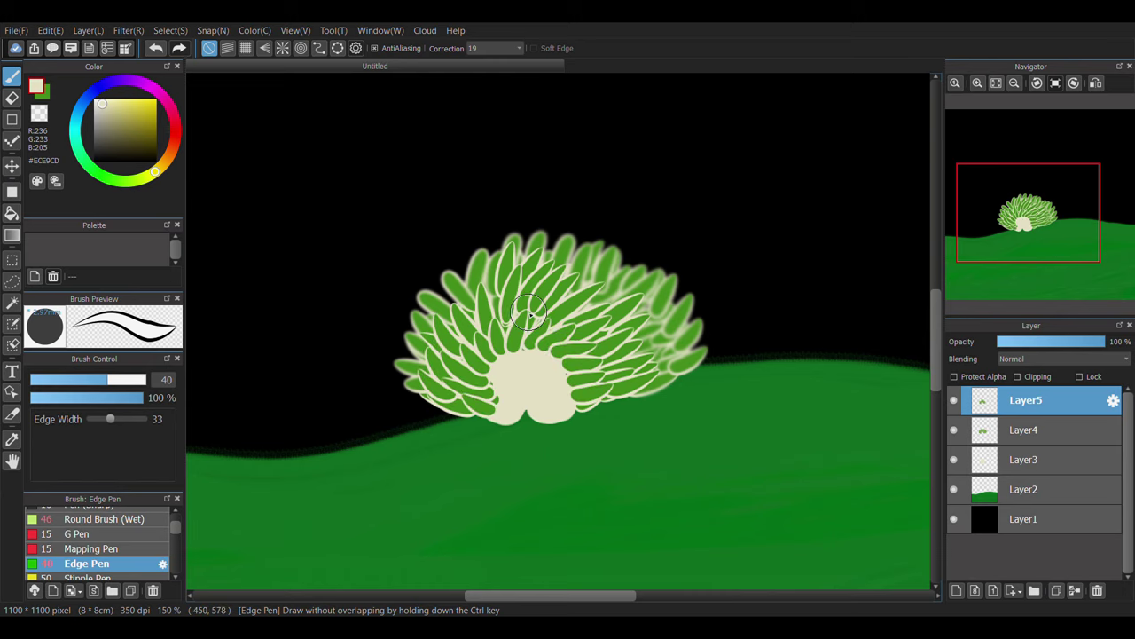
# - Paint magenta tips on the sharp front spikes on a new layer, using the Round Brush (Wet) at size about 11
pyautogui.click(957, 590)
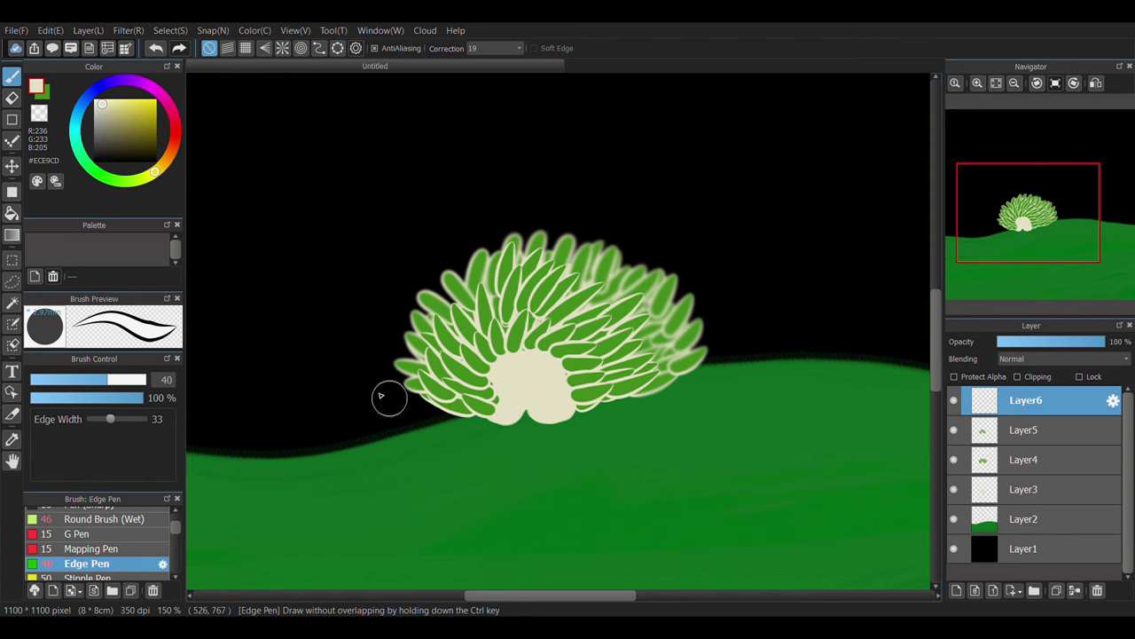
pyautogui.click(165, 99)
pyautogui.click(148, 115)
pyautogui.click(149, 520)
pyautogui.moveTo(93, 379); pyautogui.dragTo(55, 379)
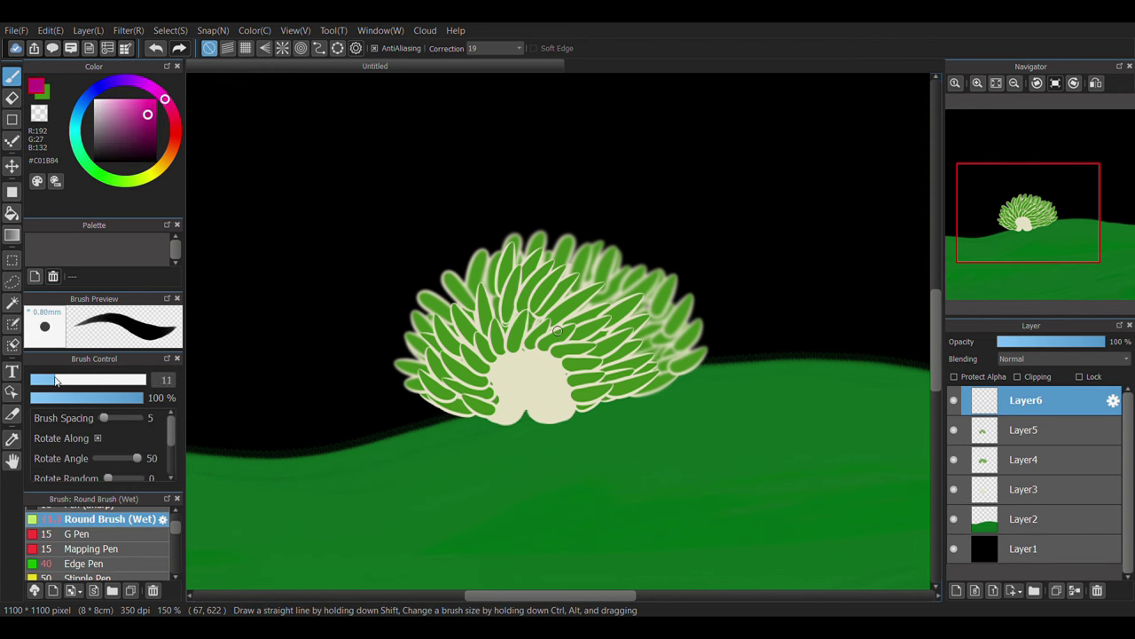
pyautogui.scroll(3, 414, 322)
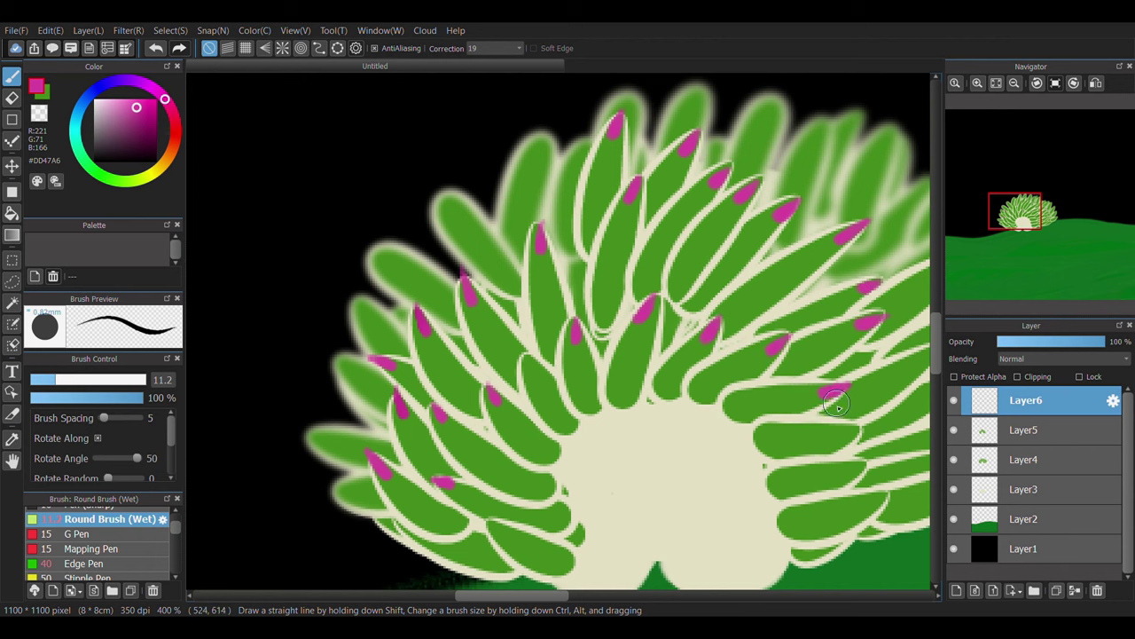
pyautogui.moveTo(595, 493); pyautogui.dragTo(426, 411)
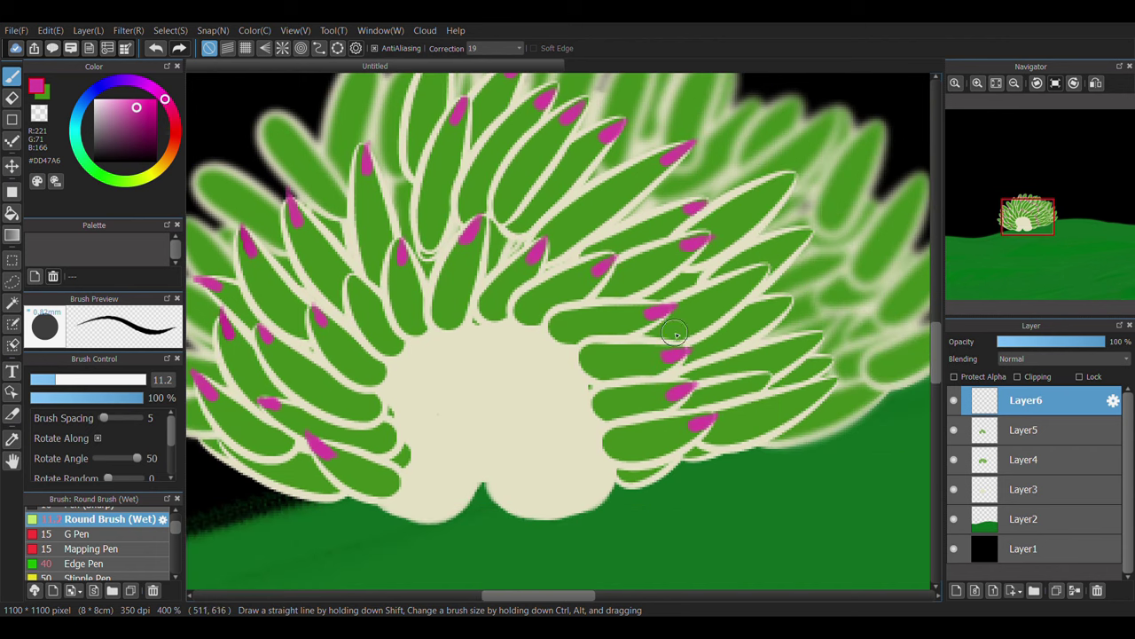
pyautogui.moveTo(460, 262); pyautogui.dragTo(461, 332)
# - Paint magenta tips on the blurred back spikes on another new layer, with the Round Brush (Wet) enlarged to size 14.9
pyautogui.click(957, 591)
pyautogui.moveTo(419, 203); pyautogui.dragTo(606, 178)
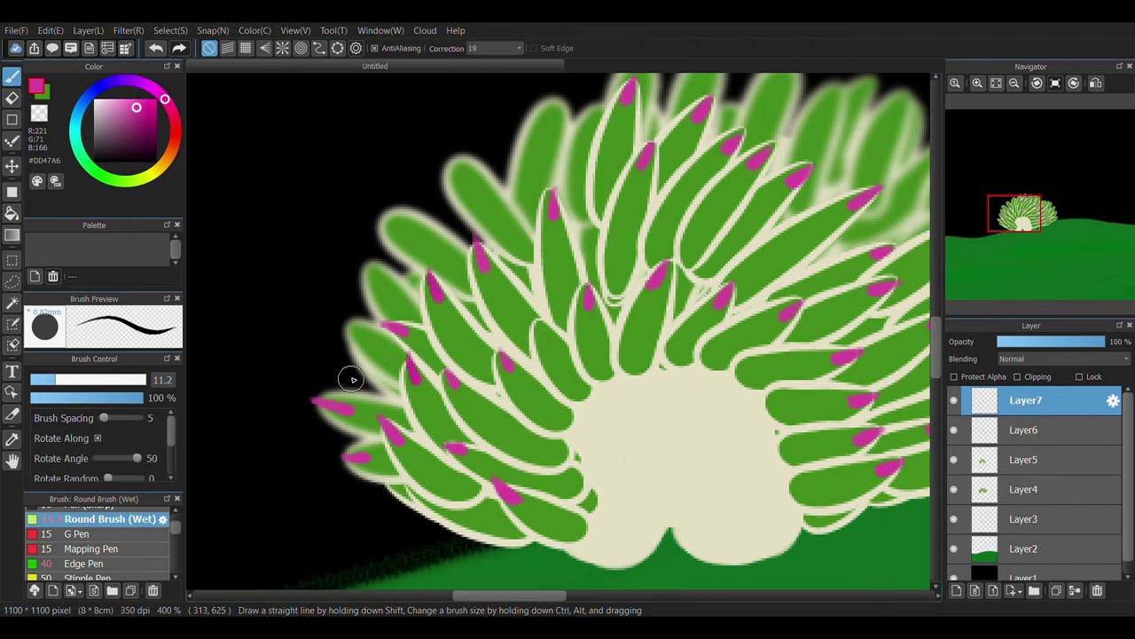
pyautogui.click(64, 383)
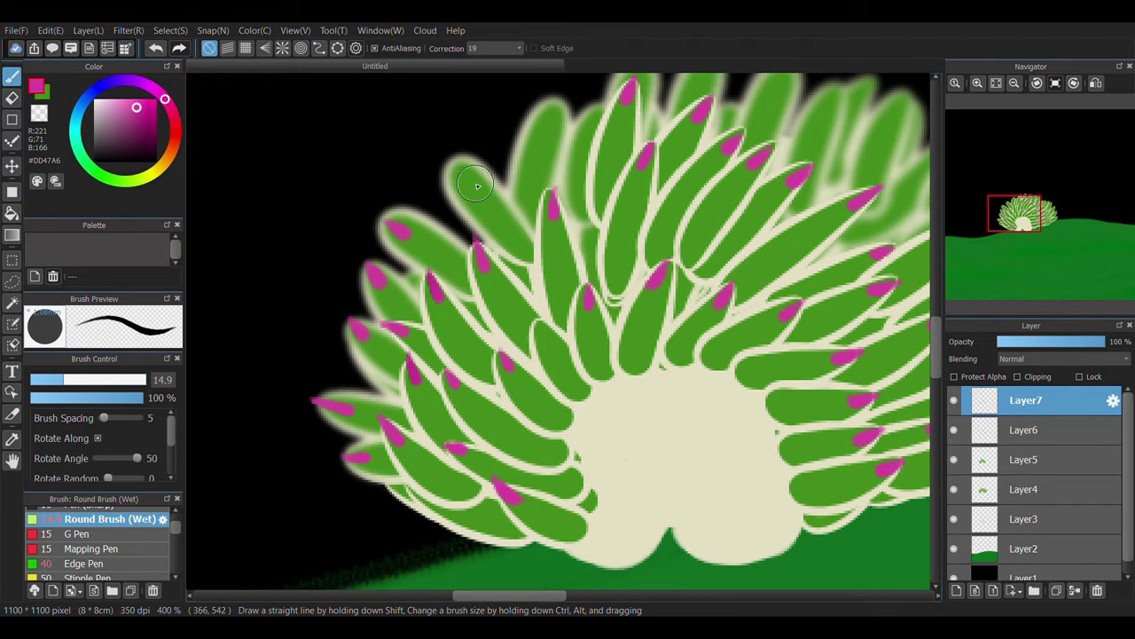
pyautogui.moveTo(457, 188); pyautogui.dragTo(465, 170)
pyautogui.moveTo(608, 87); pyautogui.dragTo(496, 199)
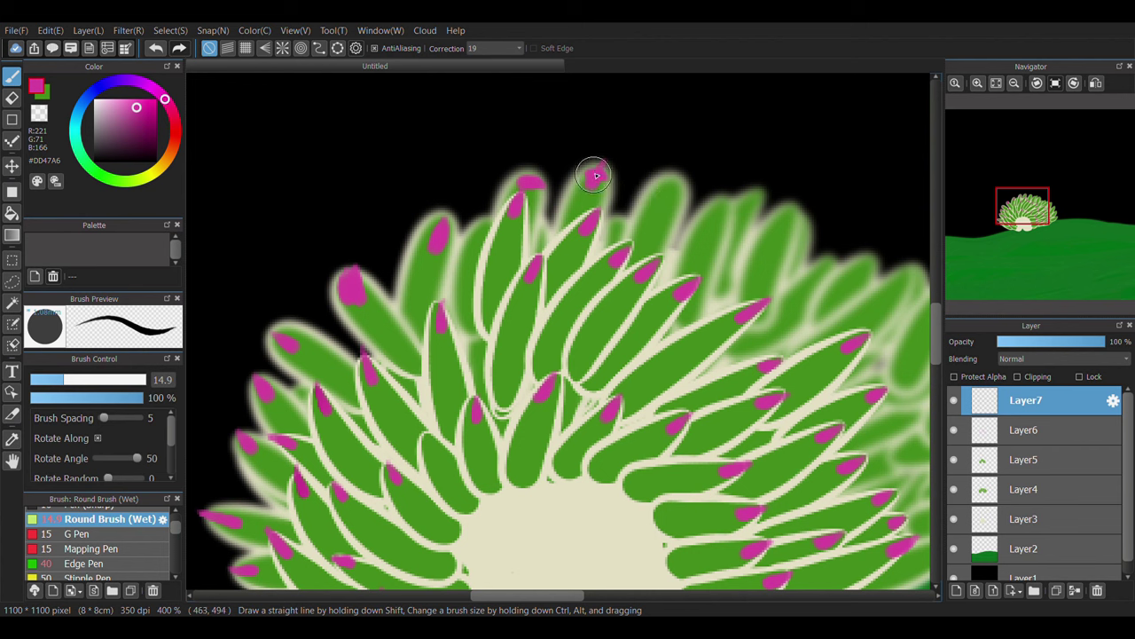
pyautogui.scroll(-2, 771, 257)
pyautogui.hscroll(3, 760, 223)
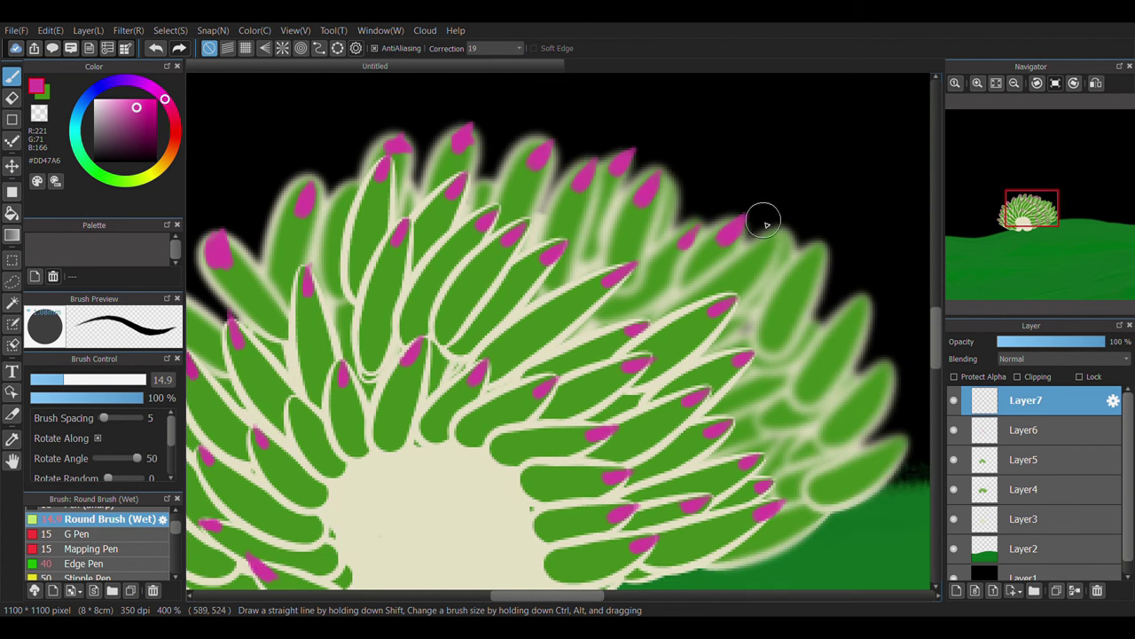
pyautogui.scroll(-1, 750, 272)
pyautogui.hscroll(1, 750, 273)
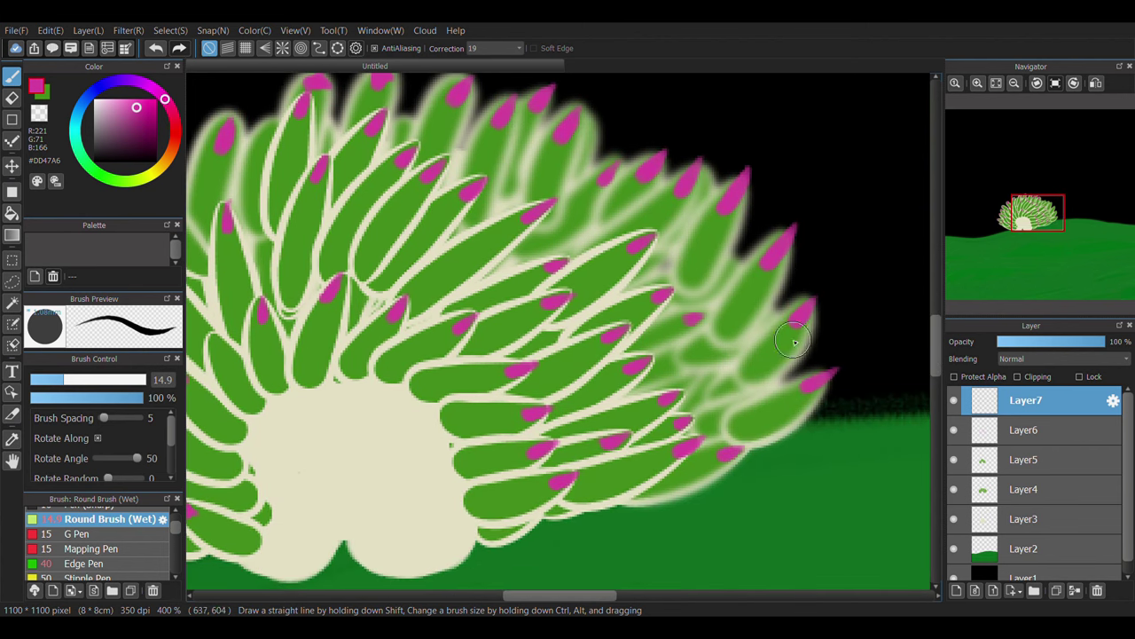
pyautogui.scroll(-1, 717, 330)
pyautogui.hscroll(-3, 705, 330)
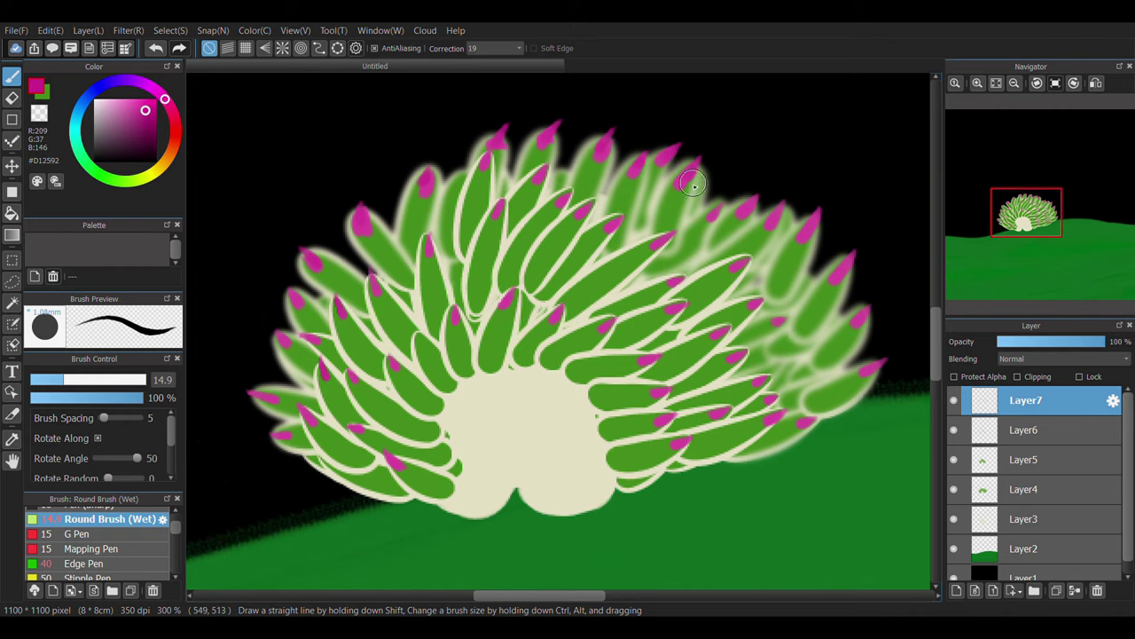
# - Soften the magenta tips of the back spikes on Layer7 with the Blur brush at size 101
pyautogui.scroll(-6, 162, 545)
pyautogui.click(133, 529)
pyautogui.moveTo(136, 384); pyautogui.dragTo(135, 384)
pyautogui.moveTo(248, 449)
pyautogui.mouseDown()
pyautogui.moveTo(737, 177)
pyautogui.moveTo(615, 166)
pyautogui.moveTo(287, 484)
pyautogui.mouseUp()
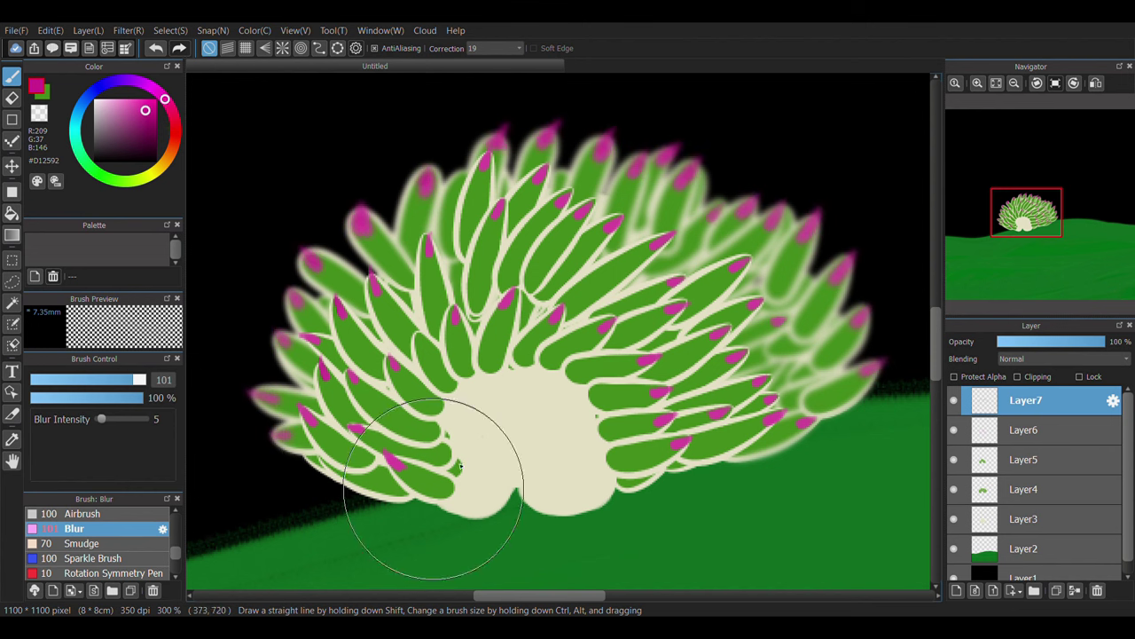
# - Paint two round black eyes in the middle of the creature's face on a new layer, using the Pen at size 14.4
pyautogui.hotkey('ctrl', 'shift', 'n')
pyautogui.scroll(6, 142, 533)
pyautogui.click(143, 528)
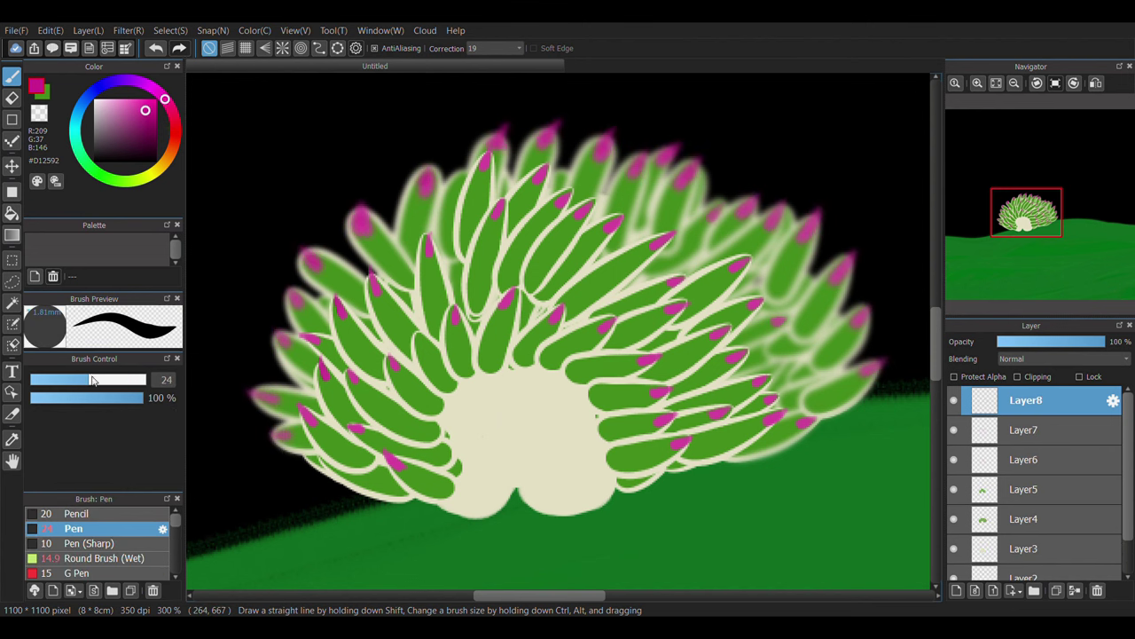
pyautogui.moveTo(93, 380); pyautogui.dragTo(62, 380)
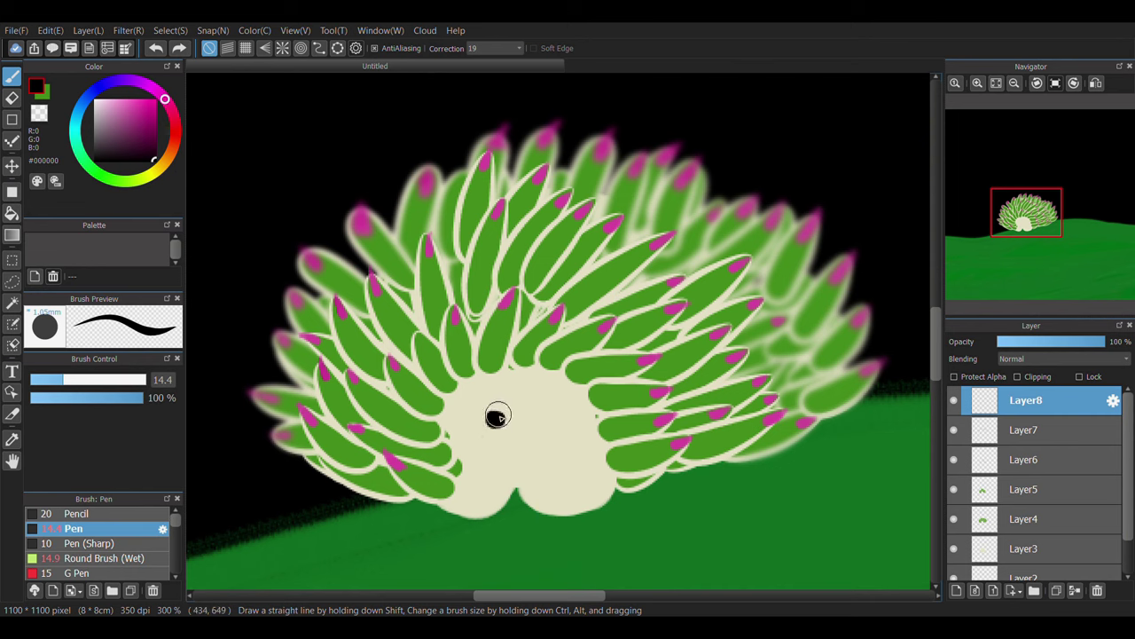
# - Fill in the notch in the body's lower edge on Layer3 with the Pen, using the sampled cream color #ECE9CD
pyautogui.click(11, 439)
pyautogui.click(480, 461)
pyautogui.click(12, 77)
pyautogui.moveTo(1126, 480); pyautogui.dragTo(1125, 518)
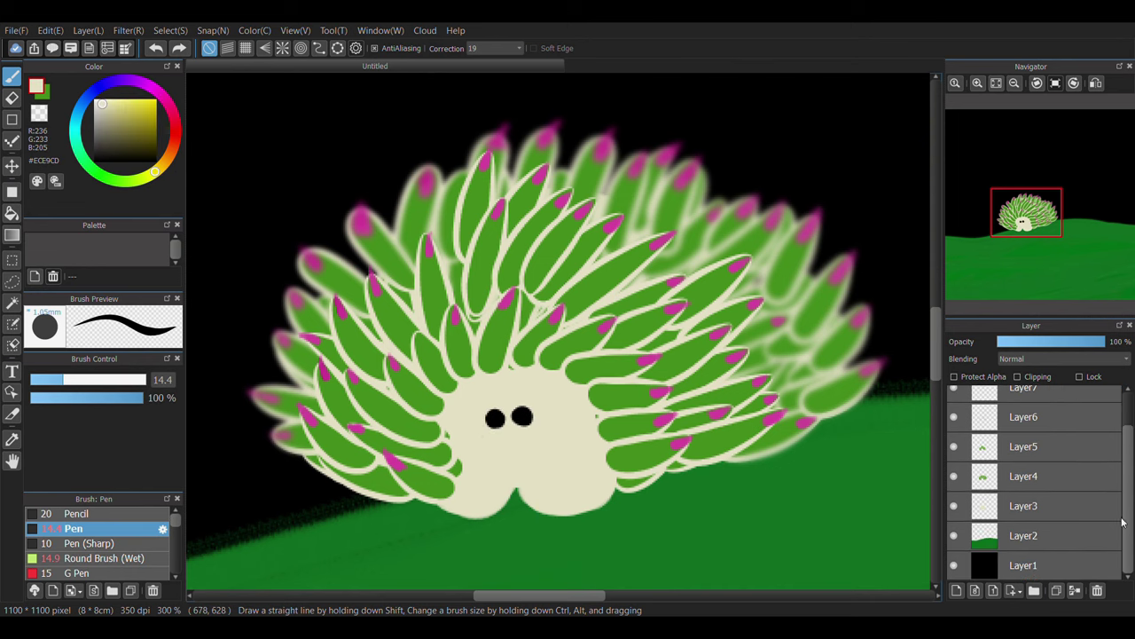
pyautogui.click(1001, 514)
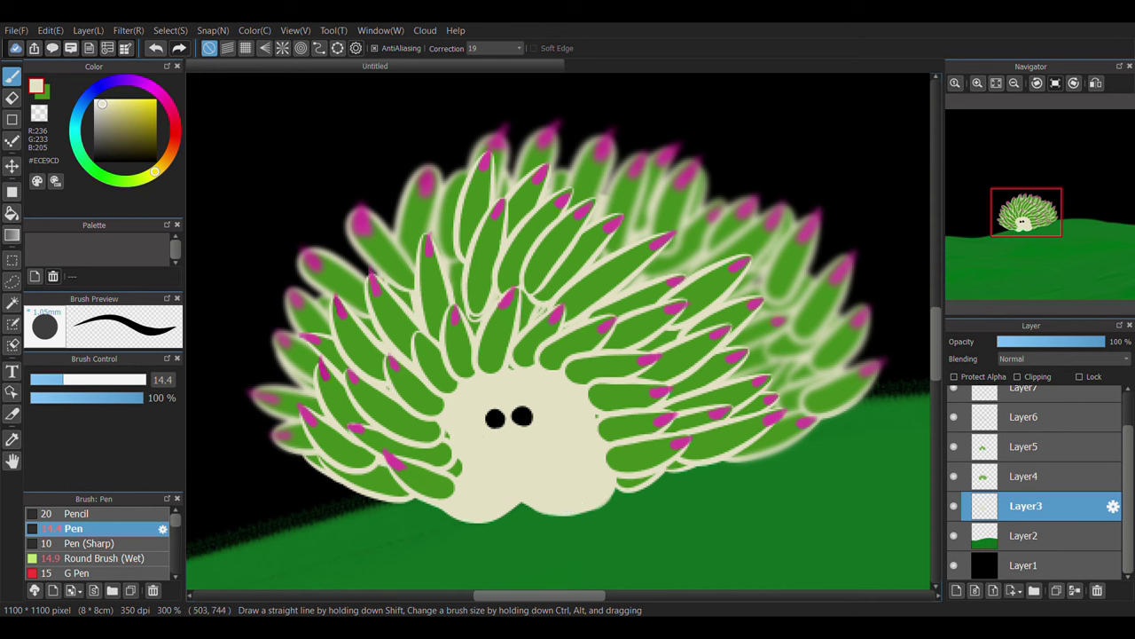
# - Prepare the Airbrush at a reduced size on Layer8 with the pink color #E55DA9
pyautogui.moveTo(1127, 443); pyautogui.dragTo(1127, 404)
pyautogui.click(1020, 400)
pyautogui.click(152, 87)
pyautogui.click(132, 106)
pyautogui.click(172, 106)
pyautogui.scroll(-5, 178, 537)
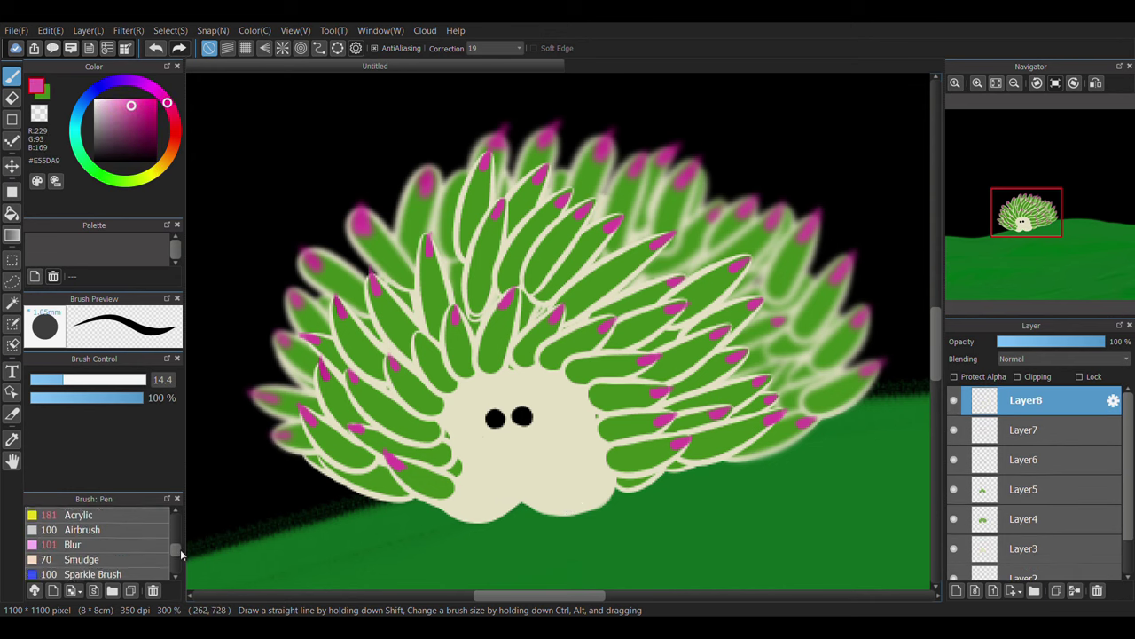
pyautogui.click(84, 536)
pyautogui.moveTo(107, 381); pyautogui.dragTo(90, 382)
pyautogui.moveTo(461, 486)
pyautogui.mouseDown()
pyautogui.moveTo(458, 476)
pyautogui.moveTo(470, 486)
pyautogui.mouseUp()
pyautogui.moveTo(582, 479); pyautogui.dragTo(567, 473)
pyautogui.hotkey('ctrl', 'z')
pyautogui.hotkey('ctrl', 'z')
# - Airbrush a soft round pink blush on each of the creature's two cheeks
pyautogui.moveTo(467, 487)
pyautogui.mouseDown()
pyautogui.moveTo(480, 499)
pyautogui.moveTo(475, 487)
pyautogui.mouseUp()
pyautogui.moveTo(577, 486); pyautogui.dragTo(582, 474)
pyautogui.press('e')
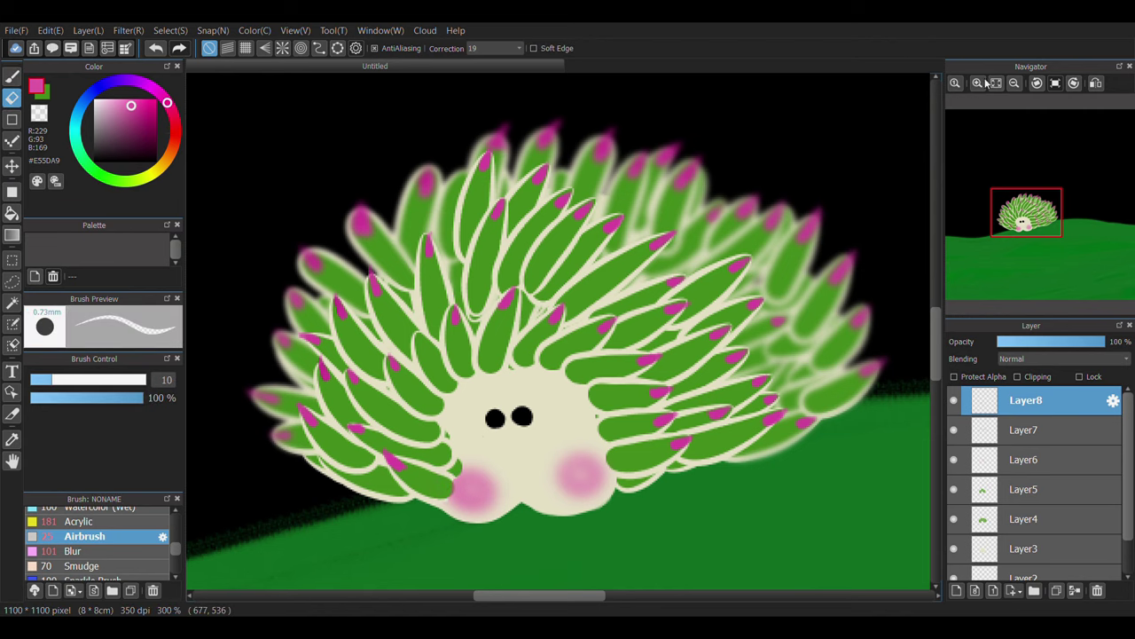
# - Select the creature's layers, Layer3 through Layer8, and create a new layer folder for them
pyautogui.scroll(-3, 559, 381)
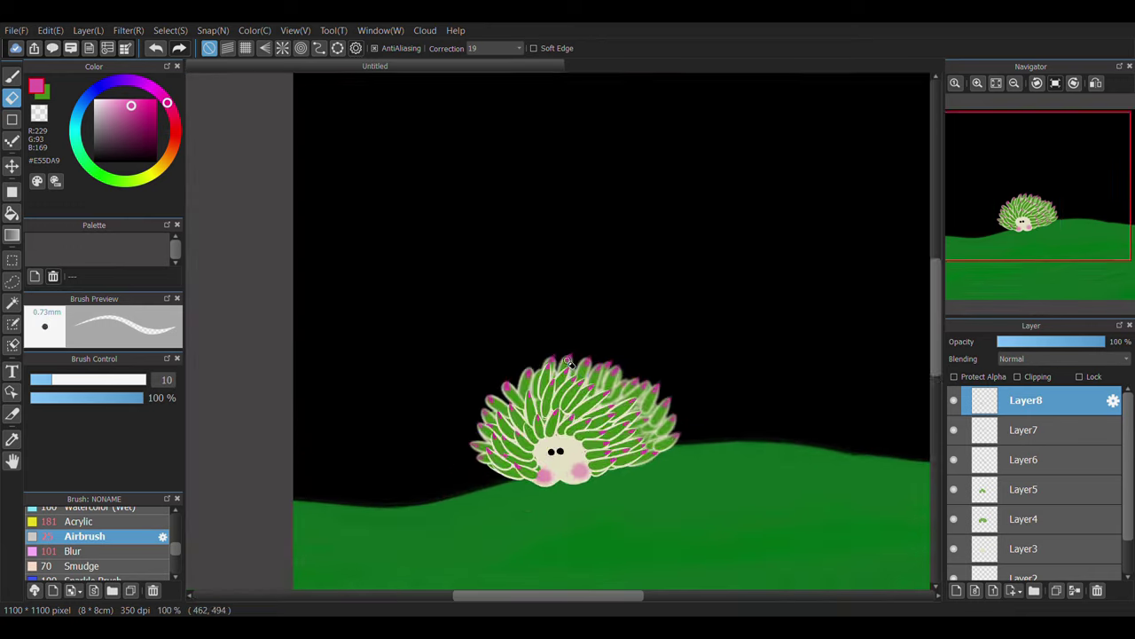
pyautogui.scroll(-1, 569, 365)
pyautogui.moveTo(1128, 459); pyautogui.dragTo(1129, 495)
pyautogui.click(996, 510)
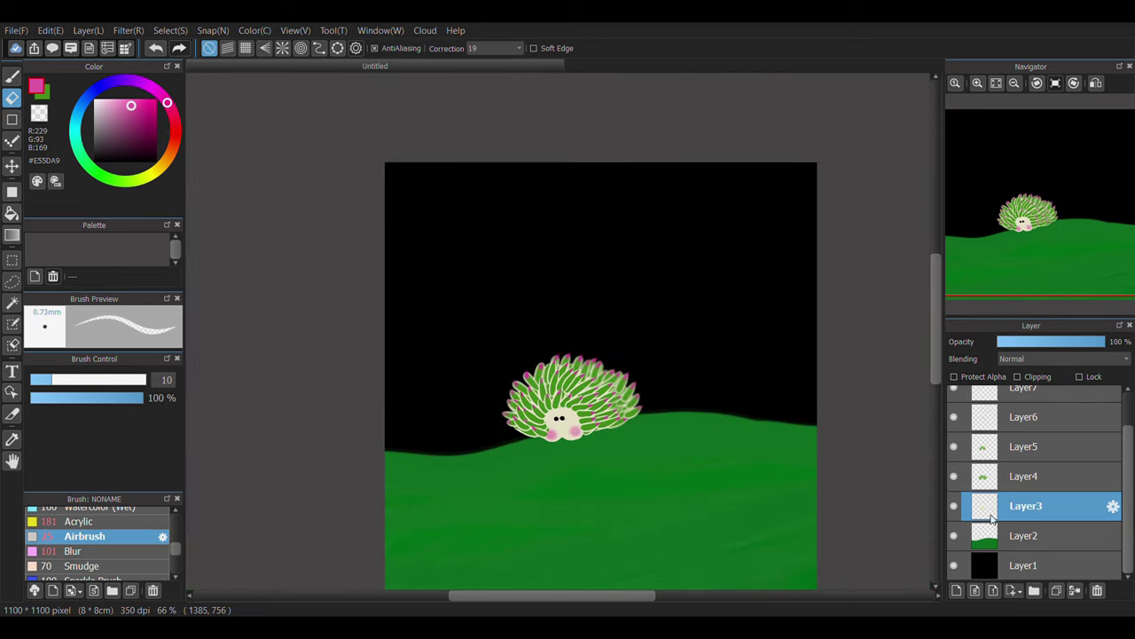
pyautogui.keyDown('ctrl'); pyautogui.click(1004, 479); pyautogui.keyUp('ctrl')
pyautogui.keyDown('ctrl'); pyautogui.click(1014, 449); pyautogui.keyUp('ctrl')
pyautogui.keyDown('ctrl'); pyautogui.click(1022, 420); pyautogui.keyUp('ctrl')
pyautogui.keyDown('ctrl'); pyautogui.click(1035, 395); pyautogui.keyUp('ctrl')
pyautogui.scroll(1, 1078, 410)
pyautogui.keyDown('ctrl'); pyautogui.click(1078, 409); pyautogui.keyUp('ctrl')
pyautogui.click(1035, 591)
# - Move Layer4 through Layer8 into the new folder, keeping their stacking order
pyautogui.moveTo(1025, 524); pyautogui.dragTo(1009, 552)
pyautogui.moveTo(987, 493); pyautogui.dragTo(1016, 492)
pyautogui.moveTo(1021, 432); pyautogui.dragTo(1024, 461)
pyautogui.moveTo(1026, 402); pyautogui.dragTo(1027, 432)
pyautogui.click(1026, 407)
pyautogui.moveTo(986, 574); pyautogui.dragTo(1006, 414)
pyautogui.moveTo(1128, 476)
pyautogui.mouseDown()
pyautogui.moveTo(1132, 527)
pyautogui.moveTo(1121, 460)
pyautogui.mouseUp()
pyautogui.click(968, 434)
pyautogui.click(969, 434)
# - Move the body layer, Layer3, into the creature's folder as well and collapse the folder
pyautogui.moveTo(1015, 434); pyautogui.dragTo(1095, 528)
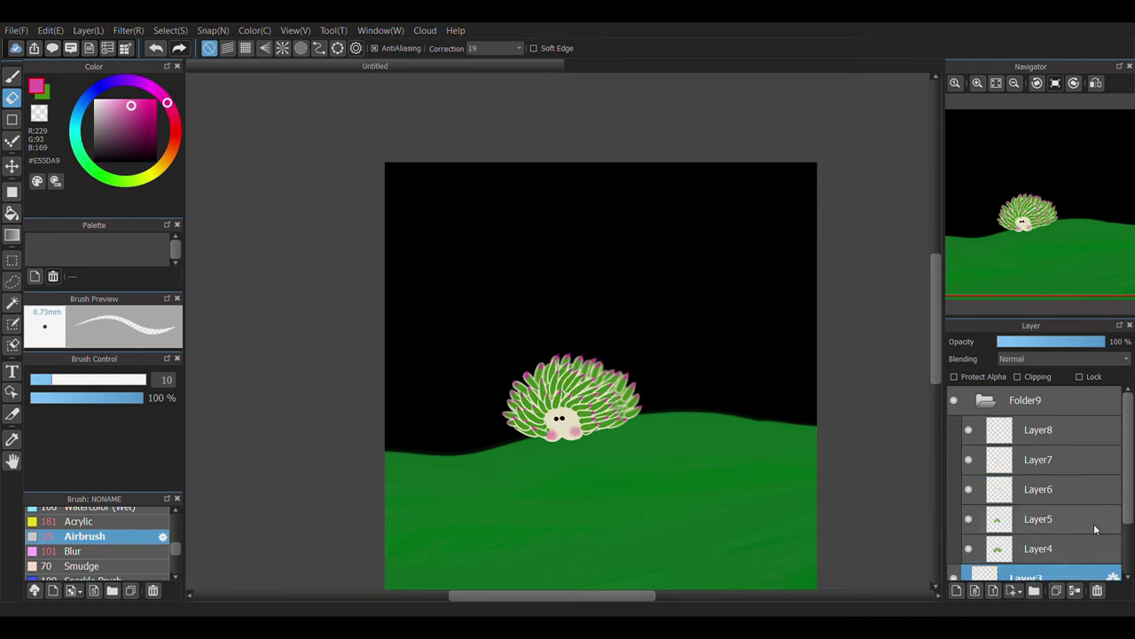
pyautogui.click(1051, 548)
pyautogui.scroll(-1, 1051, 541)
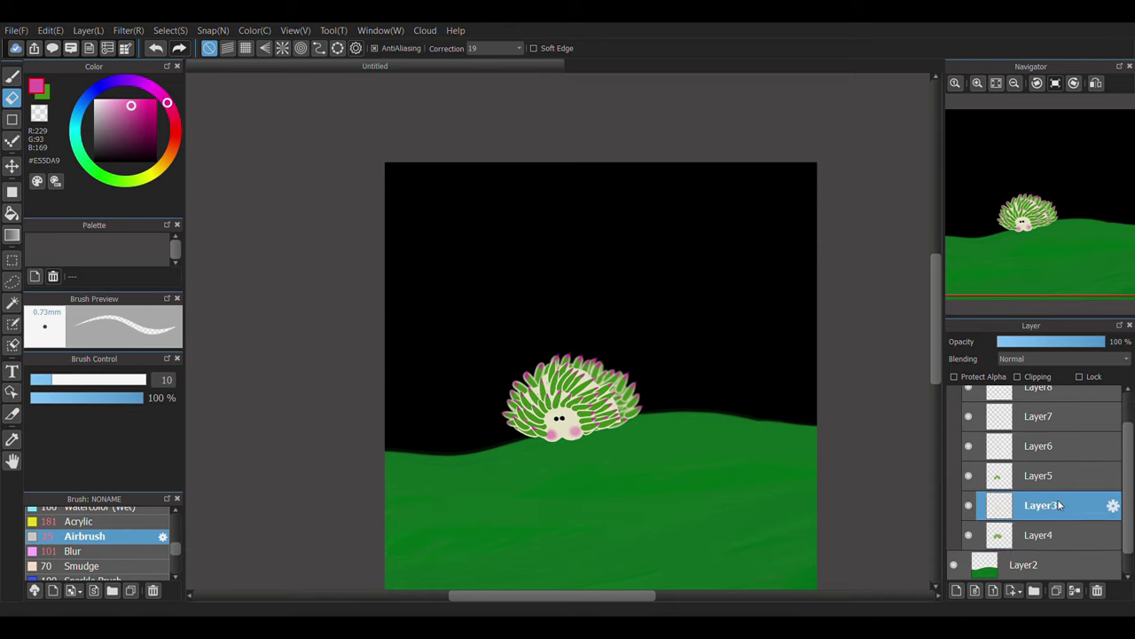
pyautogui.scroll(2, 1050, 480)
pyautogui.click(984, 402)
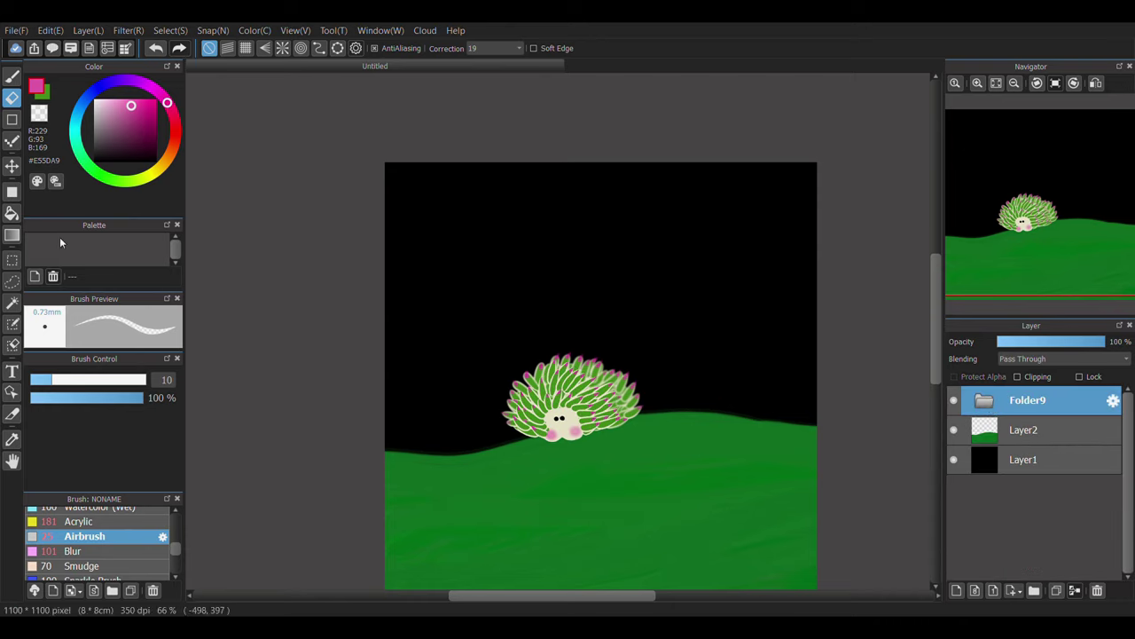
# - Shift the whole creature folder sideways on the hill and enlarge it with a transform
pyautogui.click(11, 166)
pyautogui.moveTo(587, 412)
pyautogui.mouseDown()
pyautogui.moveTo(614, 405)
pyautogui.moveTo(737, 459)
pyautogui.moveTo(715, 431)
pyautogui.mouseUp()
pyautogui.hotkey('ctrl', 't')
pyautogui.click(893, 588)
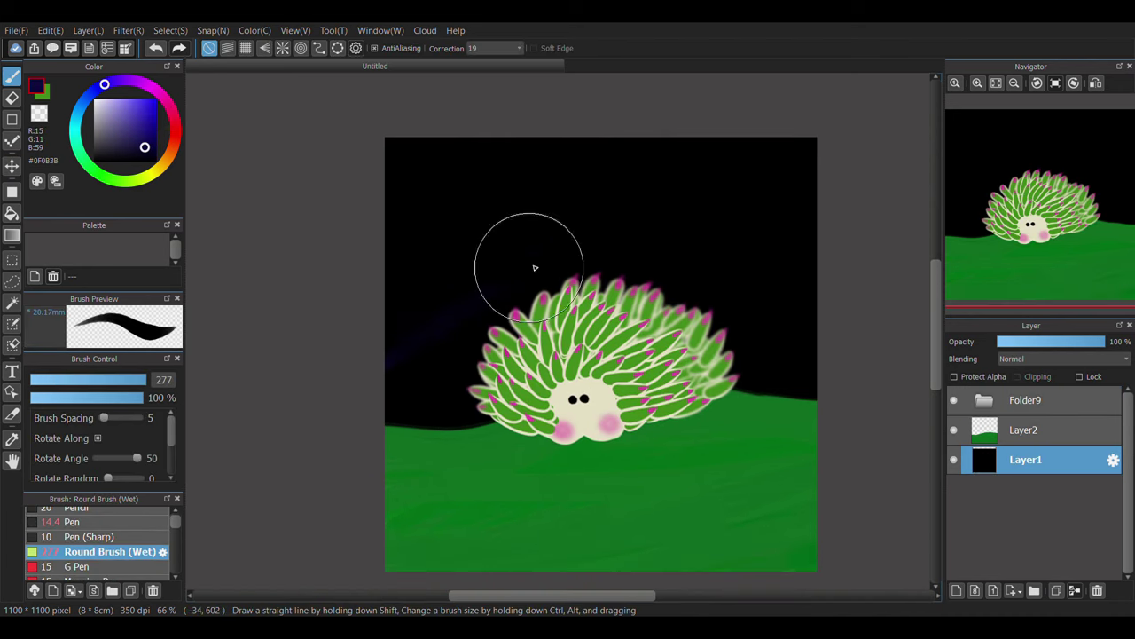
# - Cover the black sky on Layer1 with broad dark blue, purple and violet strokes, using the Round Brush (Wet) at size 277
pyautogui.moveTo(534, 268)
pyautogui.mouseDown()
pyautogui.moveTo(441, 192)
pyautogui.moveTo(889, 166)
pyautogui.mouseUp()
pyautogui.moveTo(351, 381); pyautogui.dragTo(861, 289)
pyautogui.click(158, 92)
pyautogui.moveTo(213, 157)
pyautogui.mouseDown()
pyautogui.moveTo(314, 177)
pyautogui.moveTo(710, 162)
pyautogui.moveTo(345, 369)
pyautogui.moveTo(834, 366)
pyautogui.moveTo(760, 175)
pyautogui.moveTo(346, 274)
pyautogui.moveTo(322, 354)
pyautogui.moveTo(600, 227)
pyautogui.mouseUp()
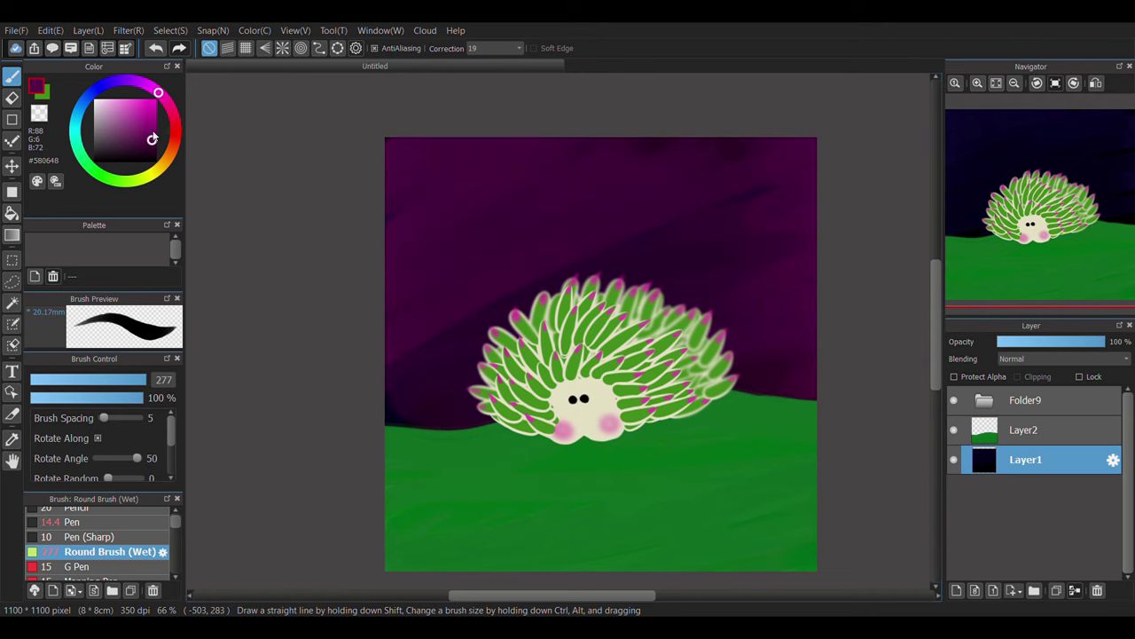
pyautogui.click(125, 79)
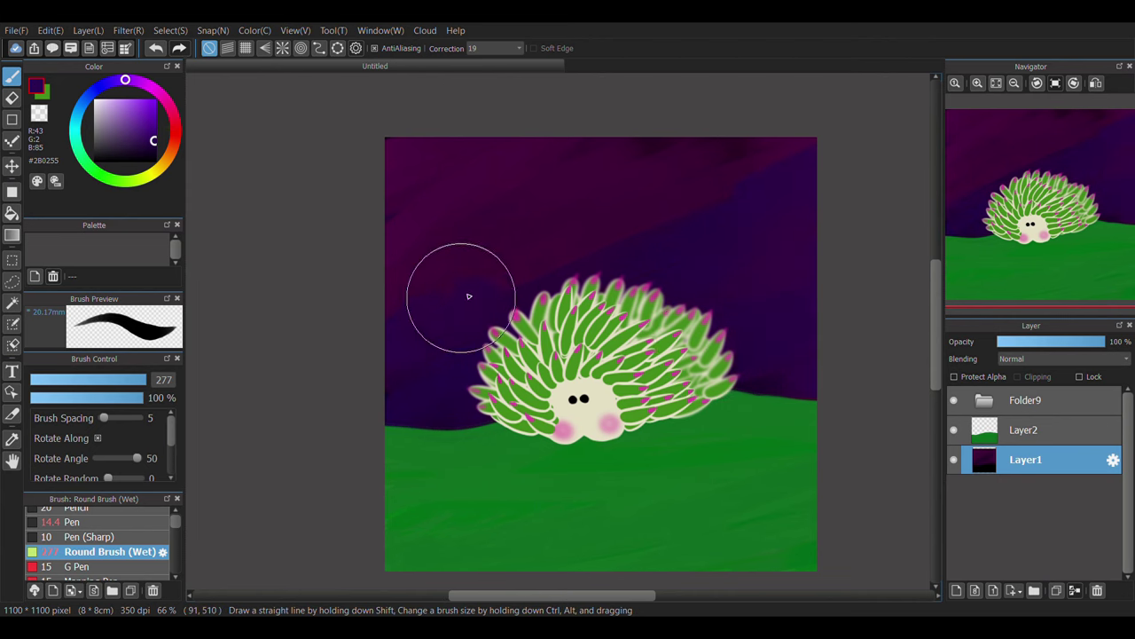
pyautogui.moveTo(469, 297)
pyautogui.mouseDown()
pyautogui.moveTo(711, 238)
pyautogui.moveTo(385, 286)
pyautogui.moveTo(472, 186)
pyautogui.mouseUp()
# - Paint dark magenta along the horizon and a brighter purple #620C5E cloud in the sky above the creature
pyautogui.click(165, 100)
pyautogui.click(153, 143)
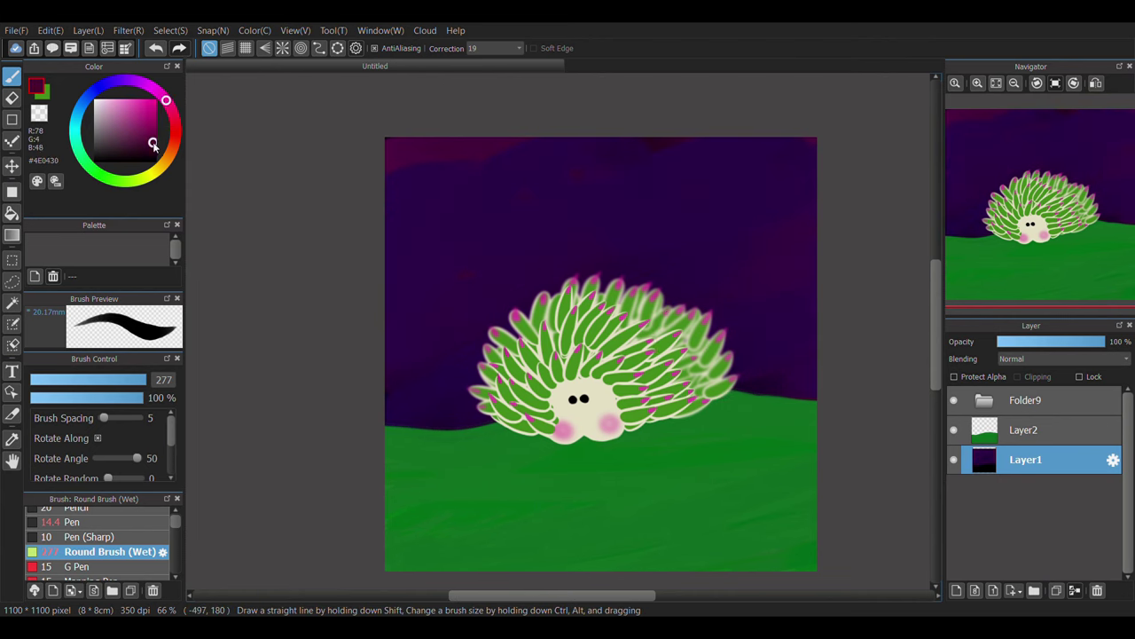
pyautogui.click(151, 143)
pyautogui.moveTo(374, 385)
pyautogui.mouseDown()
pyautogui.moveTo(575, 401)
pyautogui.moveTo(800, 365)
pyautogui.moveTo(802, 239)
pyautogui.moveTo(511, 408)
pyautogui.mouseUp()
pyautogui.click(149, 137)
pyautogui.click(152, 88)
pyautogui.moveTo(581, 163)
pyautogui.mouseDown()
pyautogui.moveTo(611, 281)
pyautogui.moveTo(735, 177)
pyautogui.mouseUp()
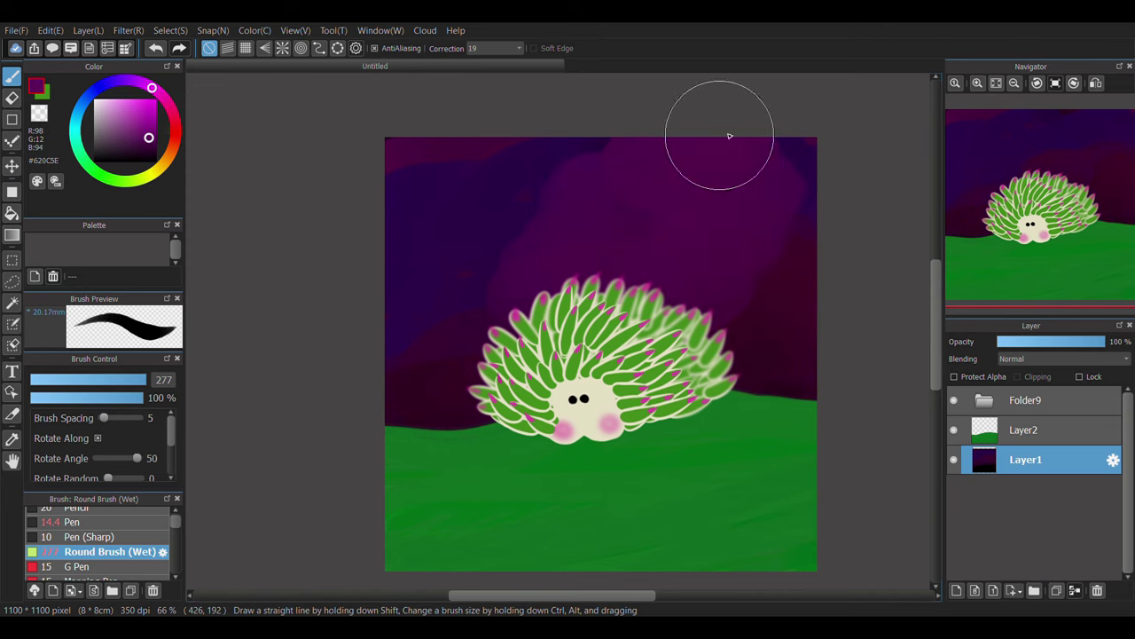
# - Add a blue-violet #3A1277 cloud at the sky's left edge and a darker #23005A cloud in its upper middle
pyautogui.click(120, 81)
pyautogui.click(147, 132)
pyautogui.moveTo(446, 254); pyautogui.dragTo(427, 264)
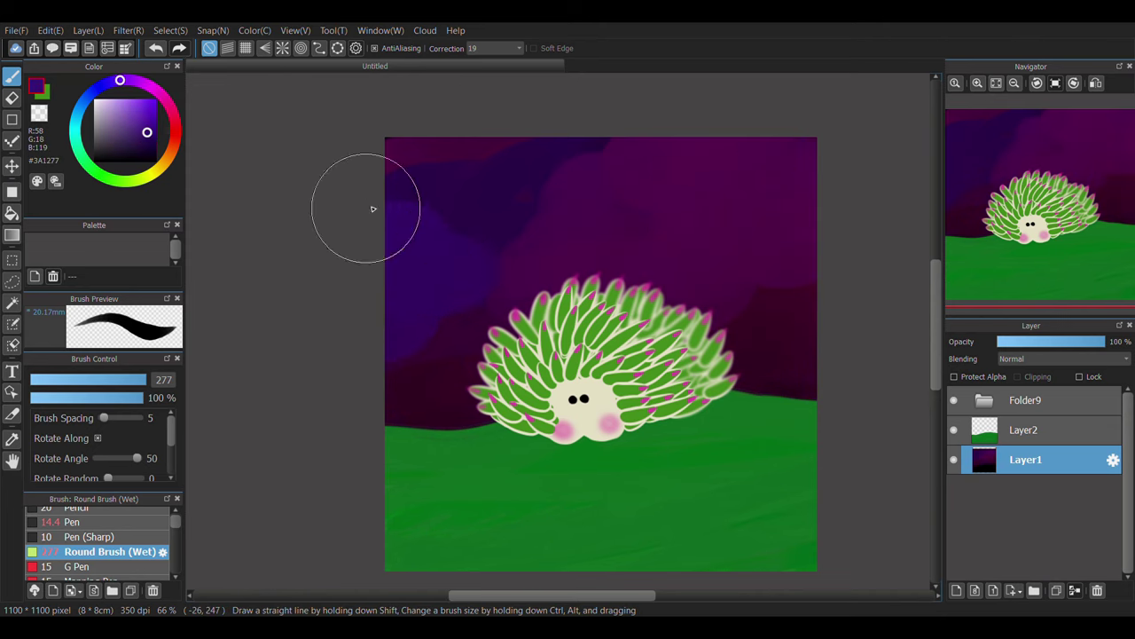
pyautogui.click(154, 139)
pyautogui.moveTo(577, 186); pyautogui.dragTo(534, 178)
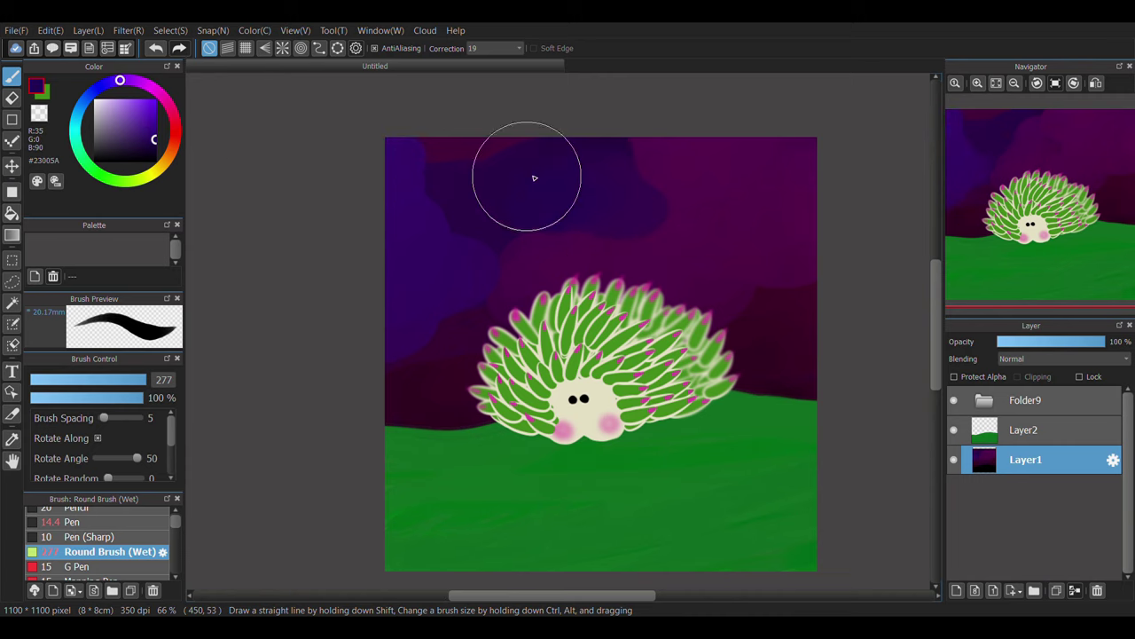
# - Paint dark green #1B5A00 on Layer2 along the hill's foreground and beneath the creature, deepening the creature's shadow with #194706
pyautogui.click(1025, 429)
pyautogui.click(115, 180)
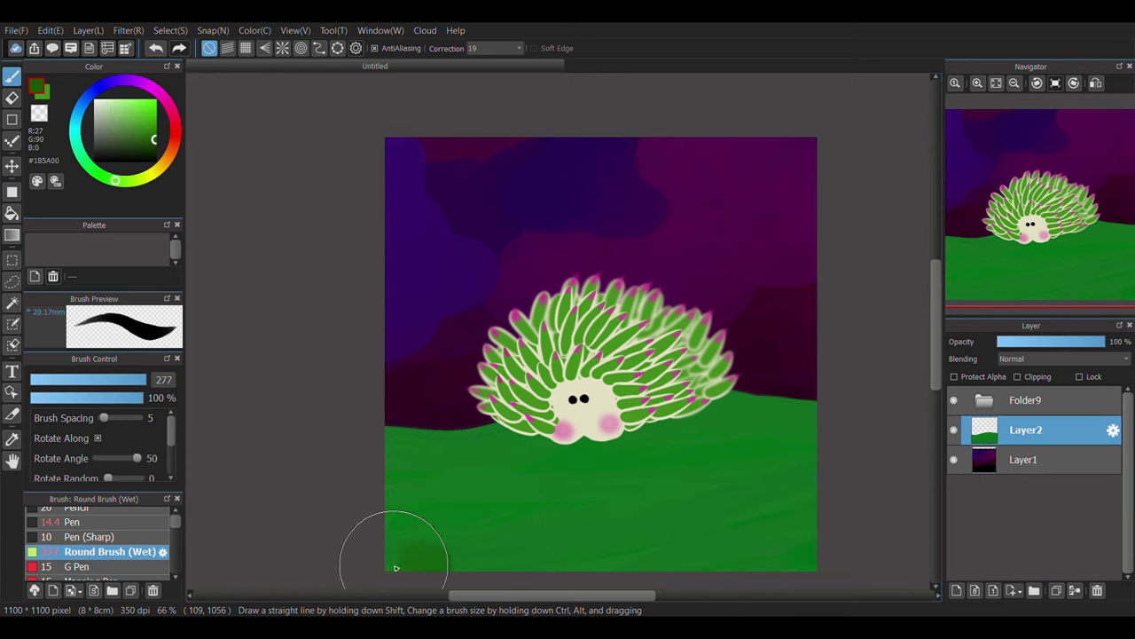
pyautogui.moveTo(395, 568)
pyautogui.mouseDown()
pyautogui.moveTo(437, 551)
pyautogui.moveTo(773, 557)
pyautogui.mouseUp()
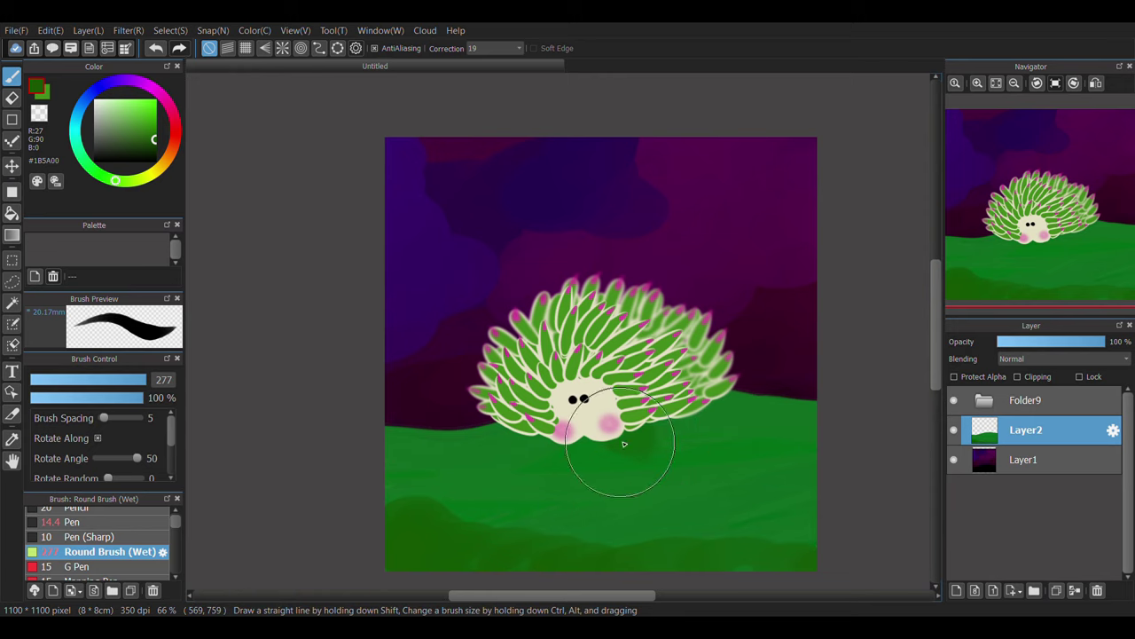
pyautogui.moveTo(623, 444)
pyautogui.mouseDown()
pyautogui.moveTo(728, 436)
pyautogui.moveTo(540, 456)
pyautogui.moveTo(583, 469)
pyautogui.moveTo(701, 444)
pyautogui.mouseUp()
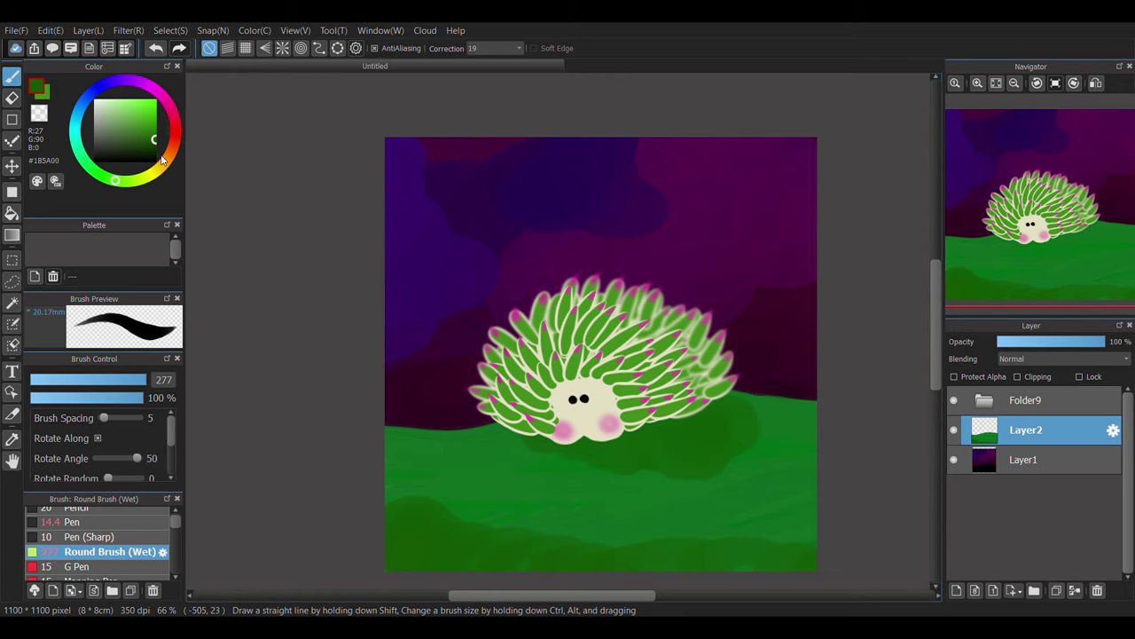
pyautogui.click(150, 144)
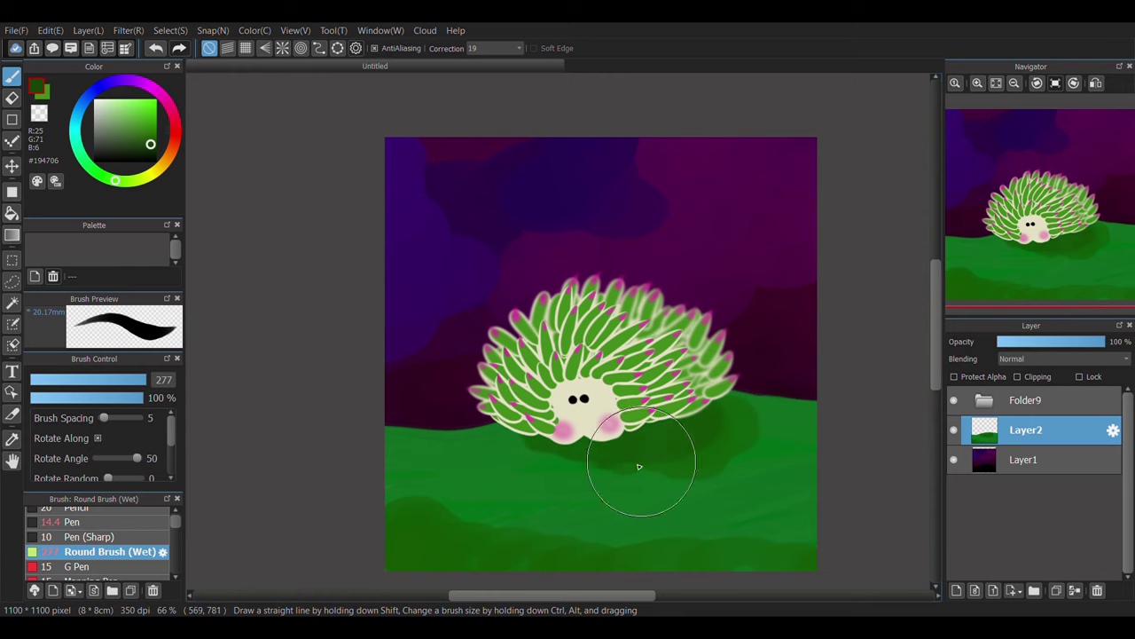
pyautogui.moveTo(639, 465); pyautogui.dragTo(727, 416)
# - Paint over the dark patches in the hill's foreground with the sampled hill green #0D7320
pyautogui.rightClick(503, 523)
pyautogui.moveTo(484, 527)
pyautogui.mouseDown()
pyautogui.moveTo(464, 565)
pyautogui.moveTo(823, 542)
pyautogui.mouseUp()
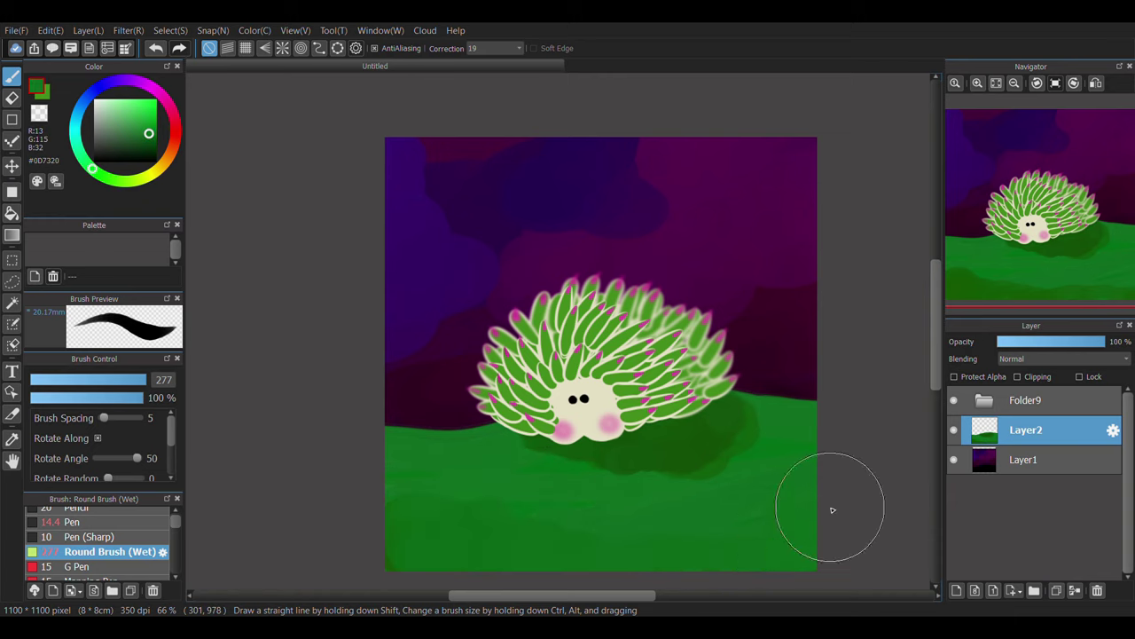